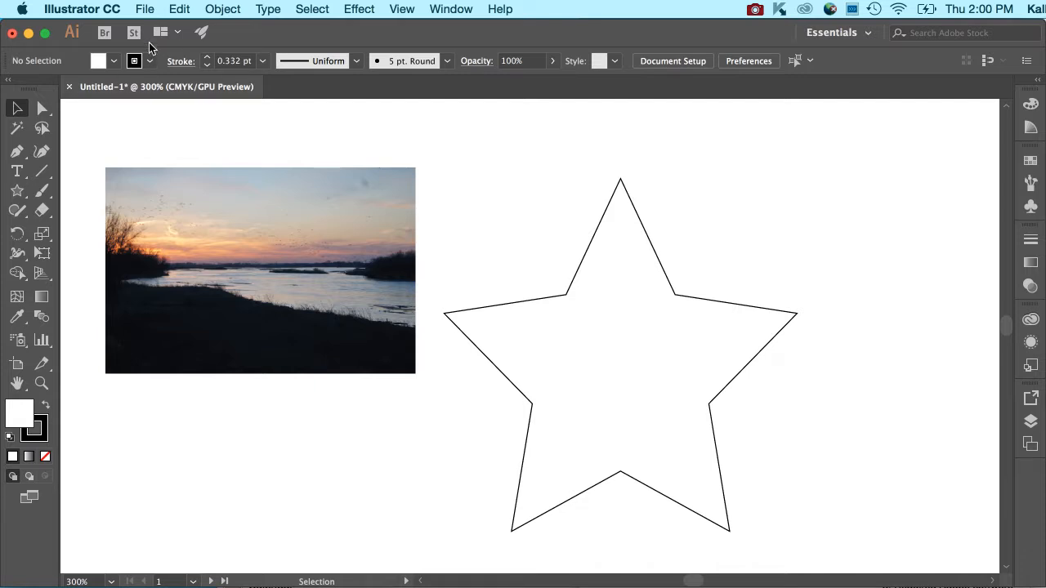
Step: Select the star and fill it with the red swatch C=0 M=90 Y=85 K=0
left_click(588, 248)
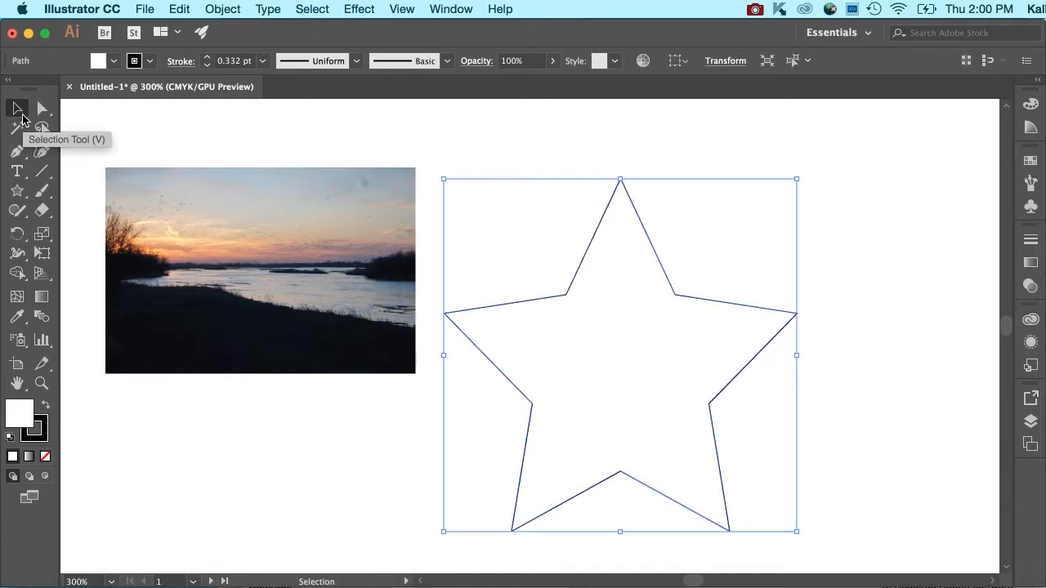
left_click(44, 421)
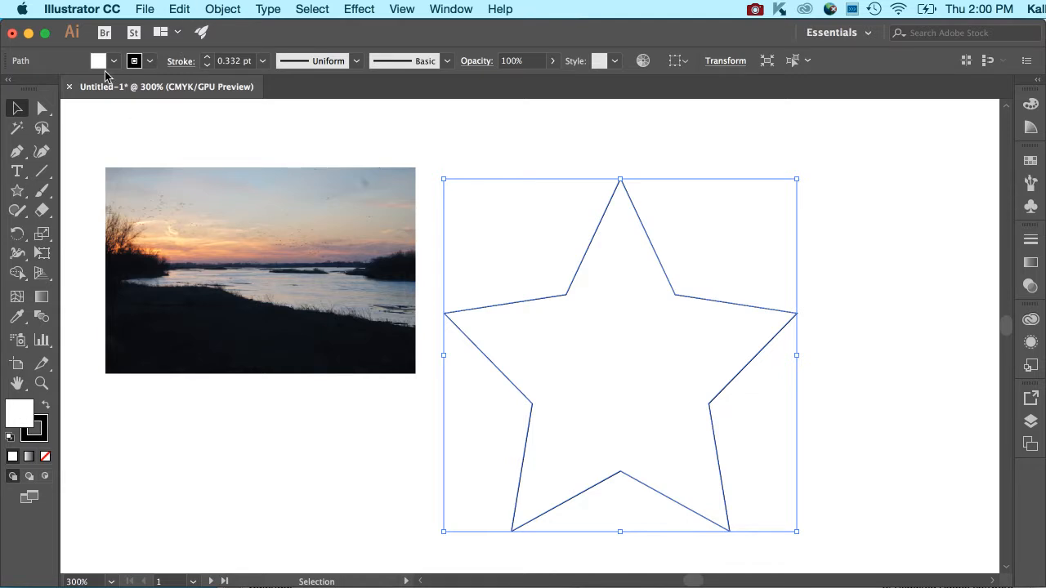
left_click(114, 62)
left_click(102, 88)
left_click(113, 89)
left_click(137, 88)
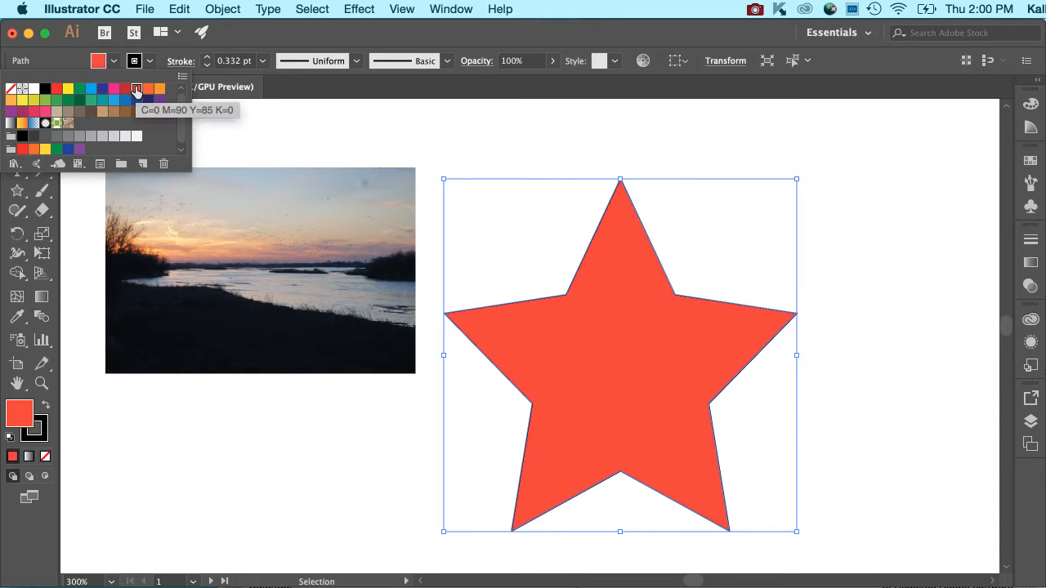
left_click(227, 140)
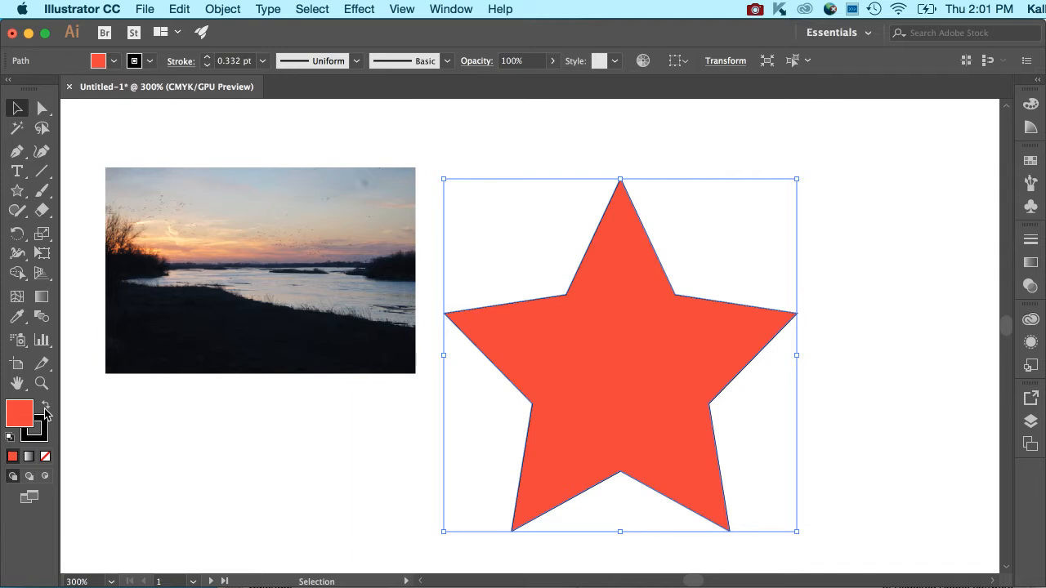
Step: Set the star's stroke weight to 7 pt, try inside stroke alignment, and align the stroke to the outside
left_click(207, 57)
left_click(207, 56)
left_click(207, 56)
left_click(206, 57)
left_click(207, 58)
left_click(207, 57)
left_click(207, 57)
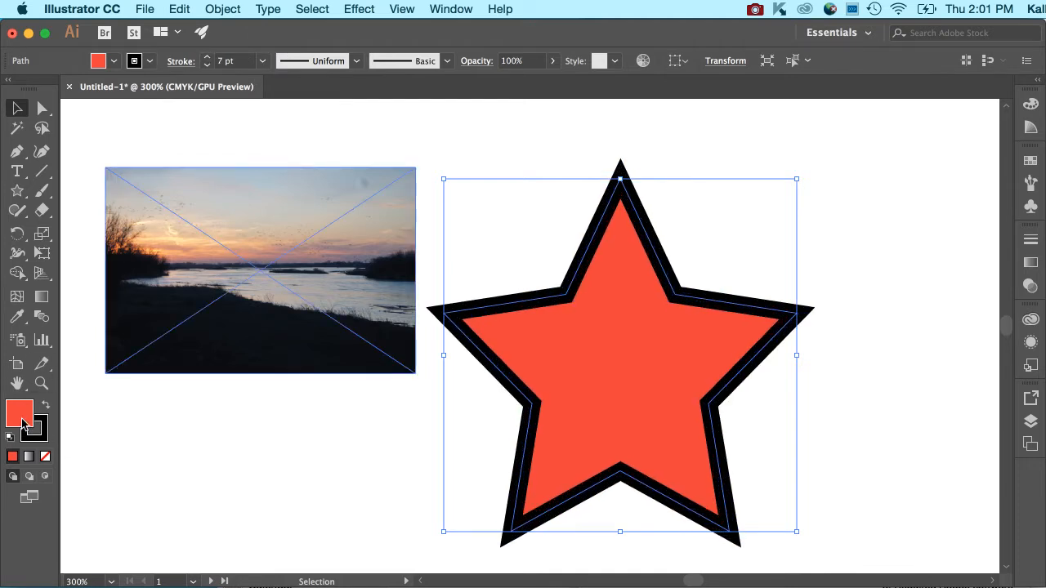
left_click(181, 62)
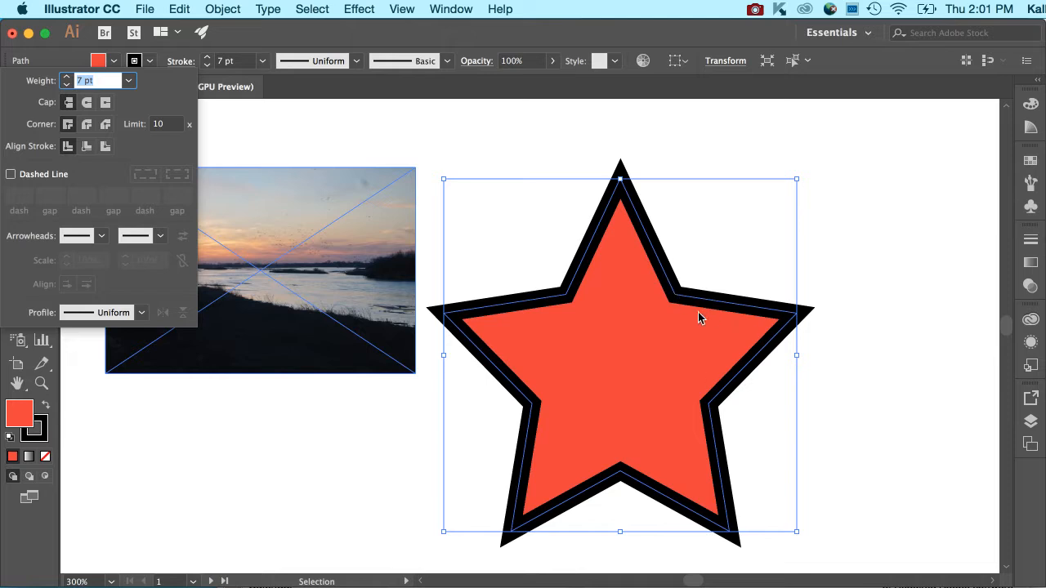
left_click(86, 147)
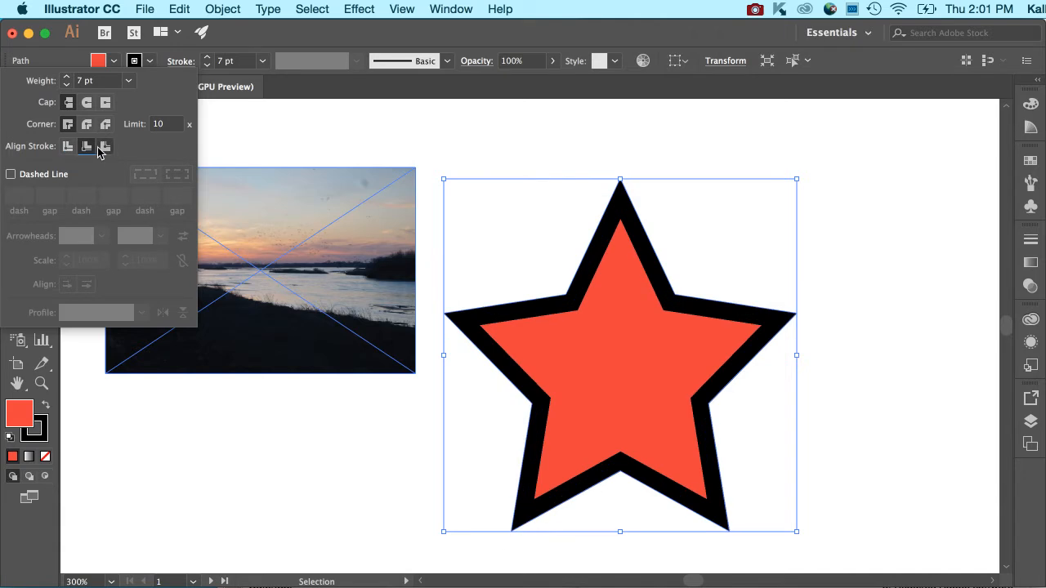
left_click(106, 148)
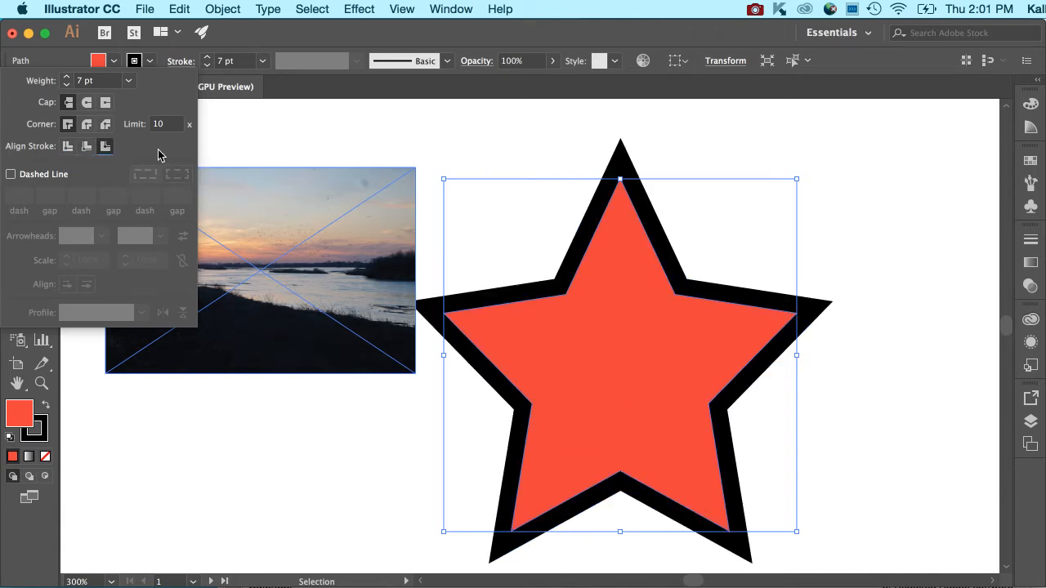
Step: Try bevel and round corner joins and round and projecting caps on the star's stroke, then restore the miter join and butt cap
left_click(106, 124)
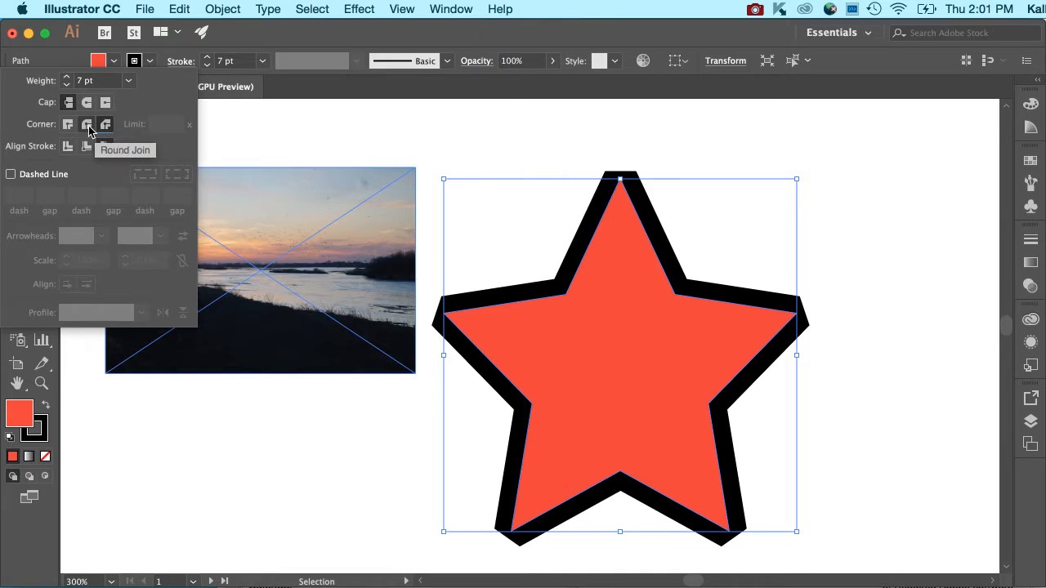
left_click(88, 124)
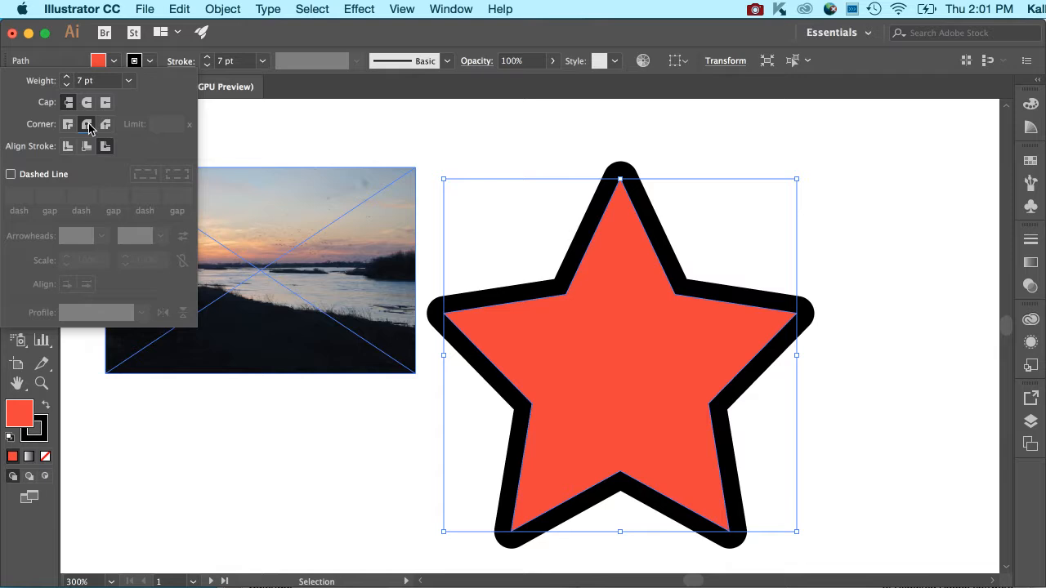
left_click(68, 125)
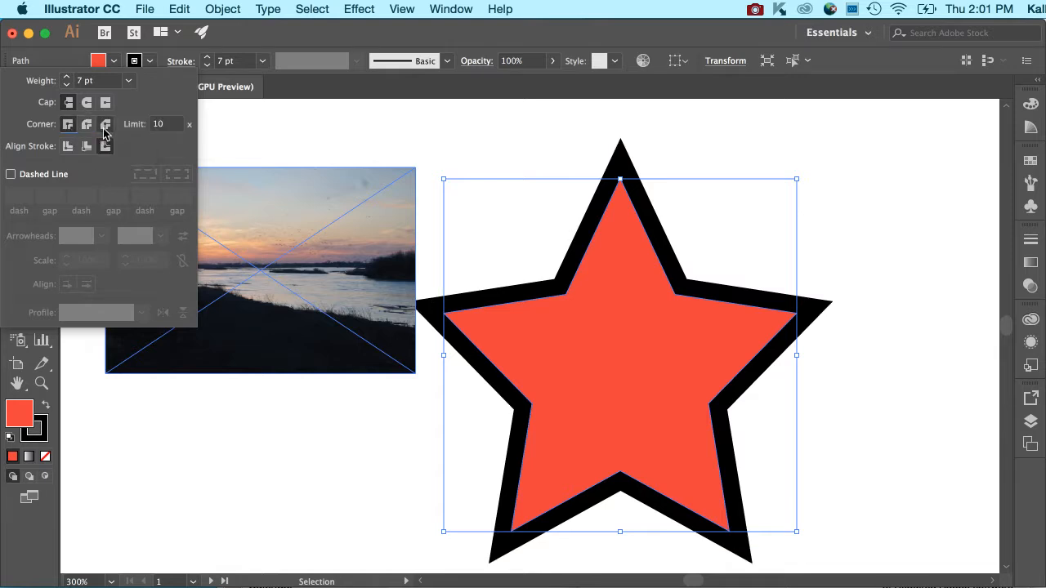
left_click(105, 125)
left_click(68, 124)
left_click(89, 105)
left_click(106, 106)
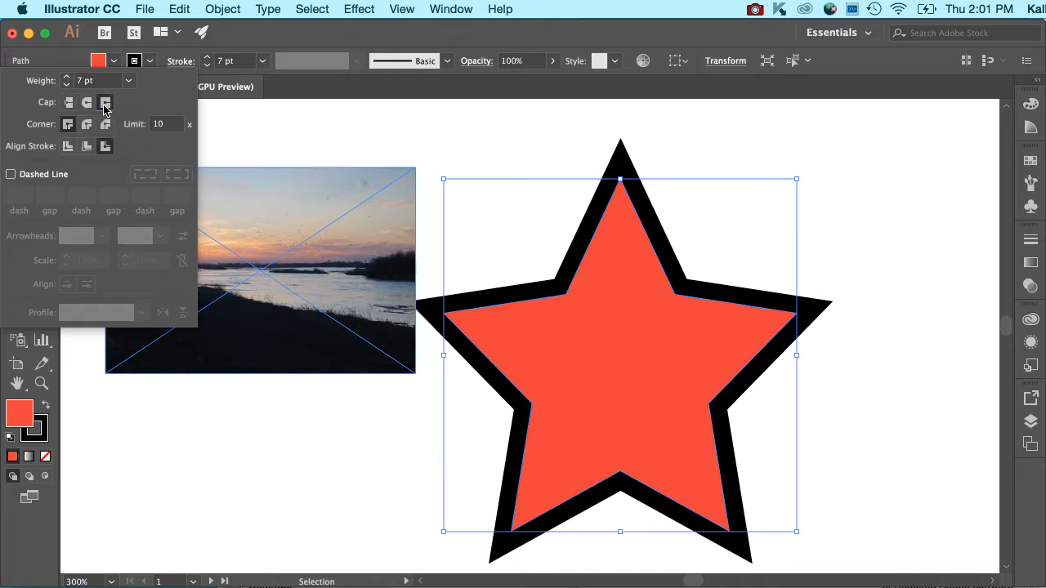
left_click(69, 104)
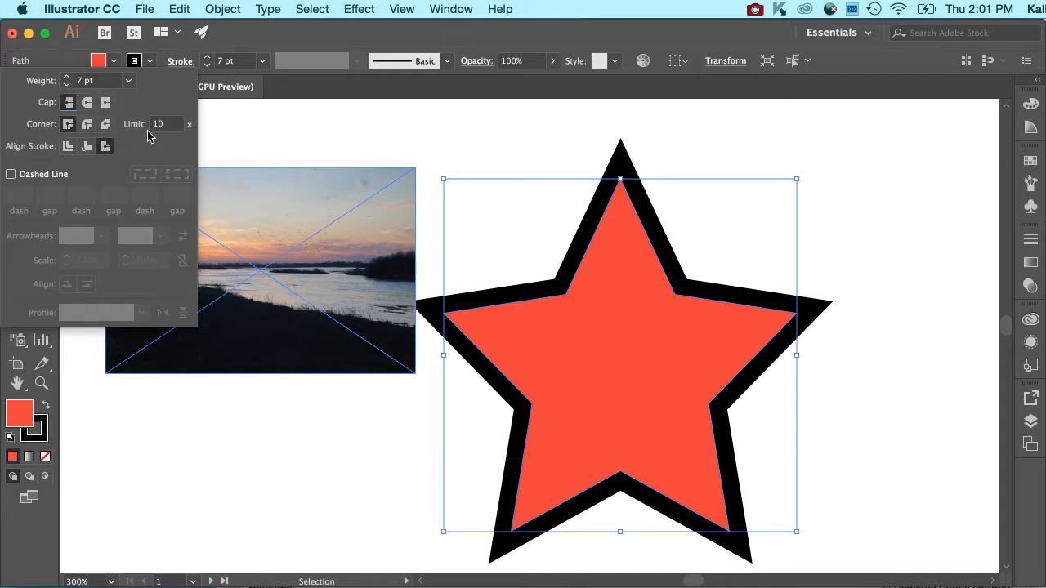
Step: Try a dashed stroke with a 2 pt dash on the star, then turn the dashed line off
left_click(11, 174)
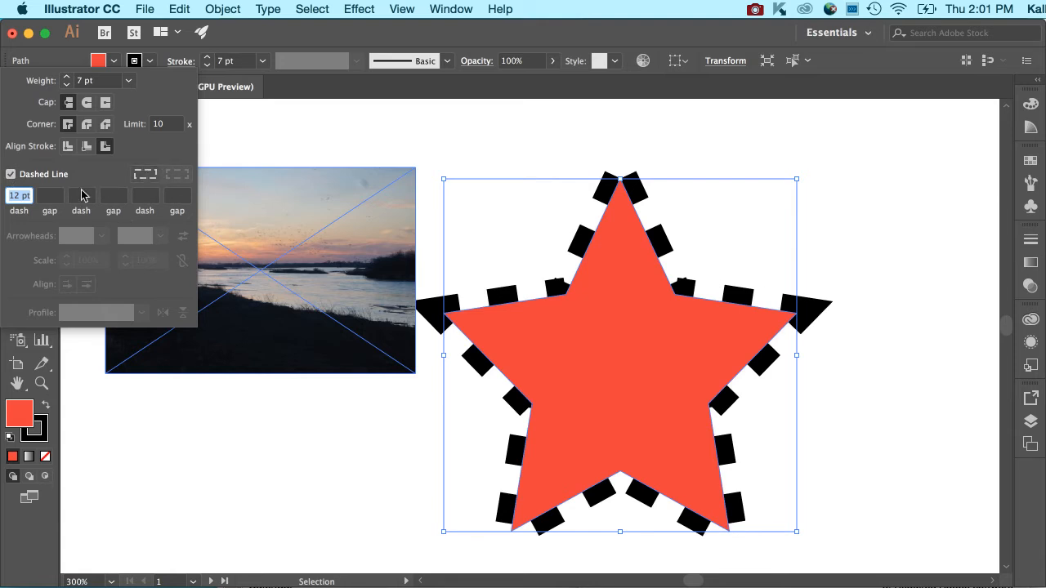
left_click_drag(18, 196, 4, 196)
type("2")
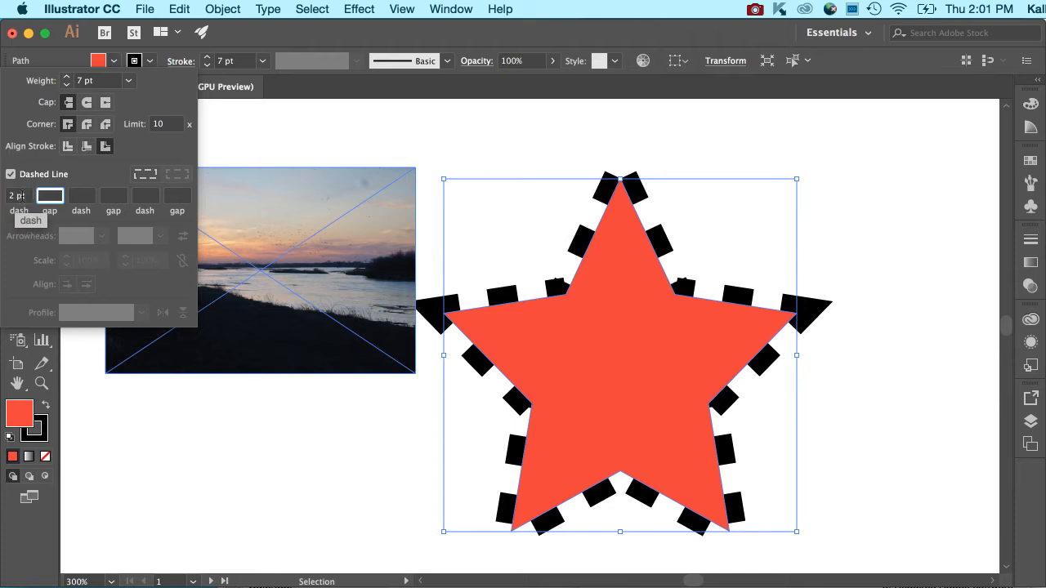
key("Tab")
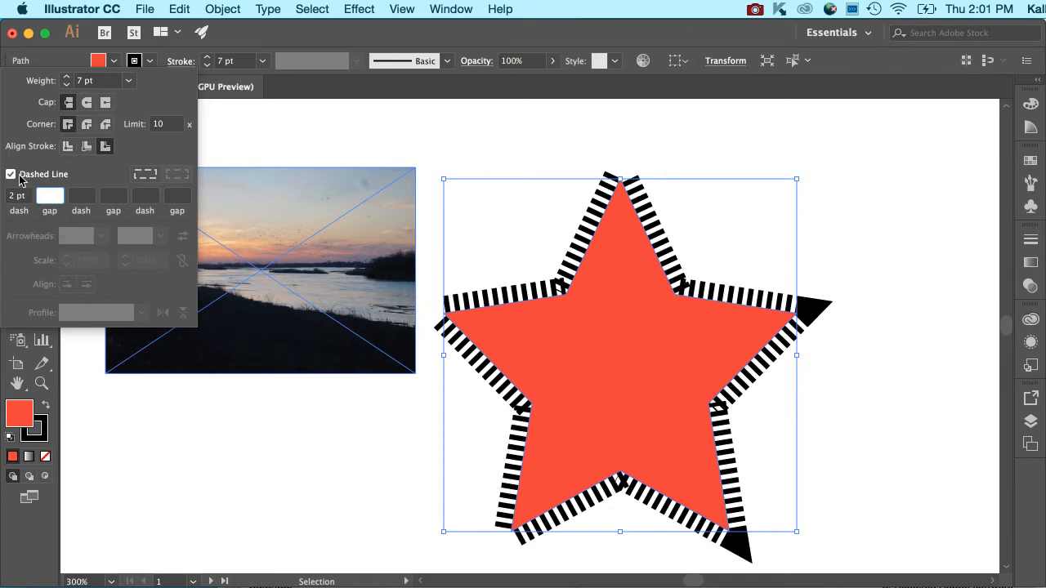
left_click(11, 175)
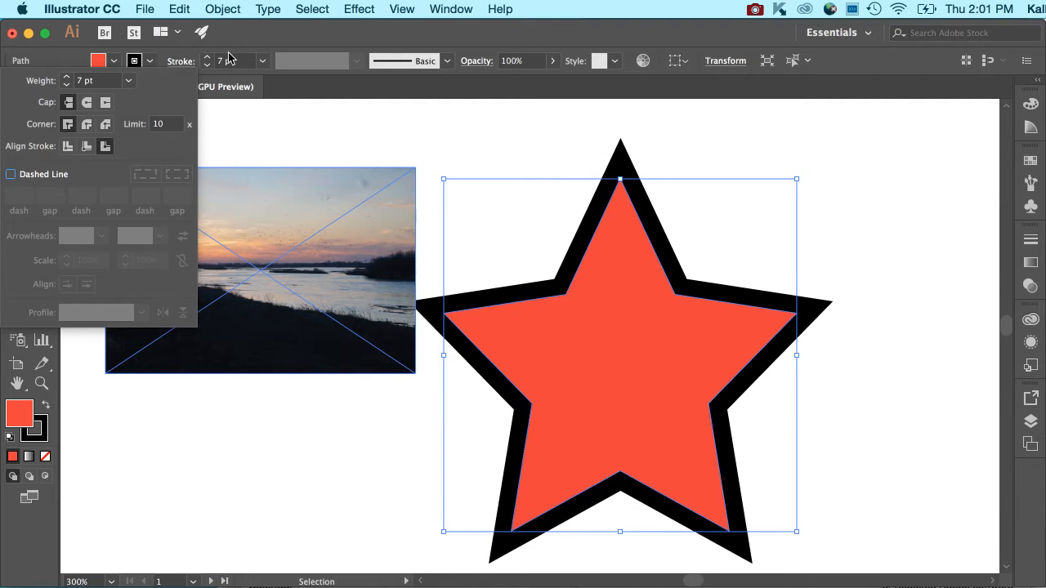
left_click(171, 53)
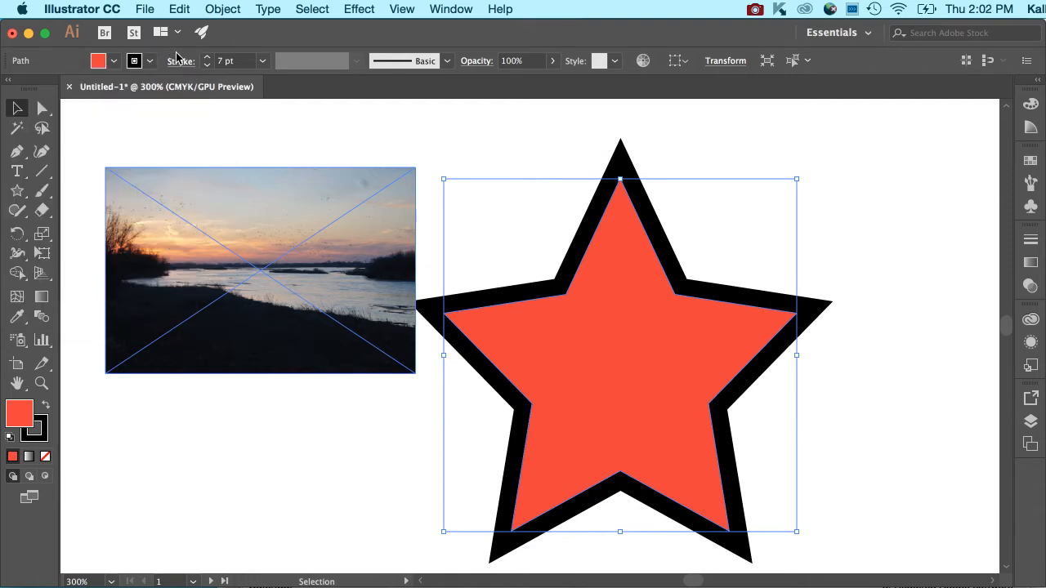
left_click(141, 63)
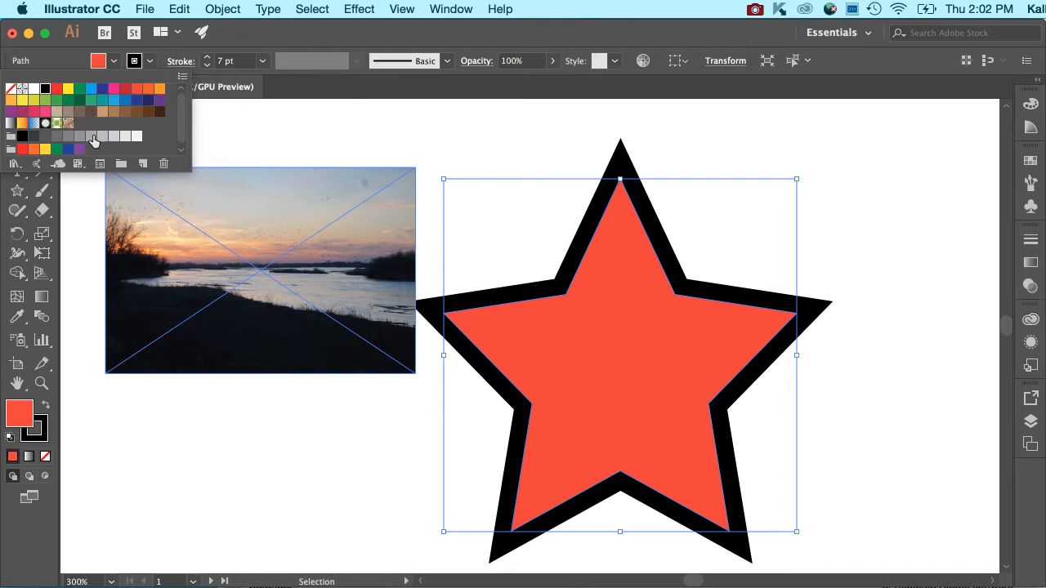
left_click(231, 39)
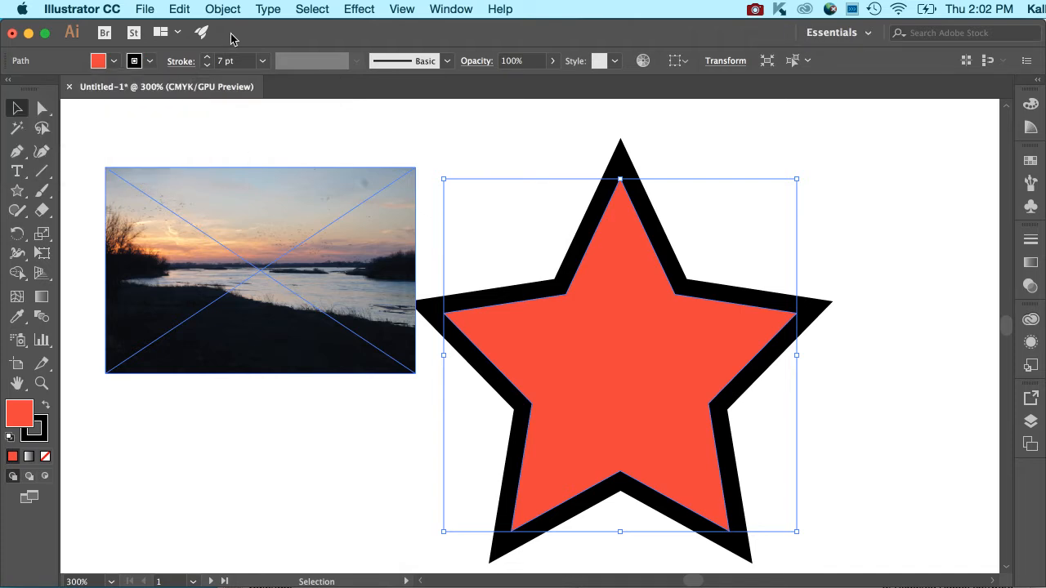
double_click(47, 436)
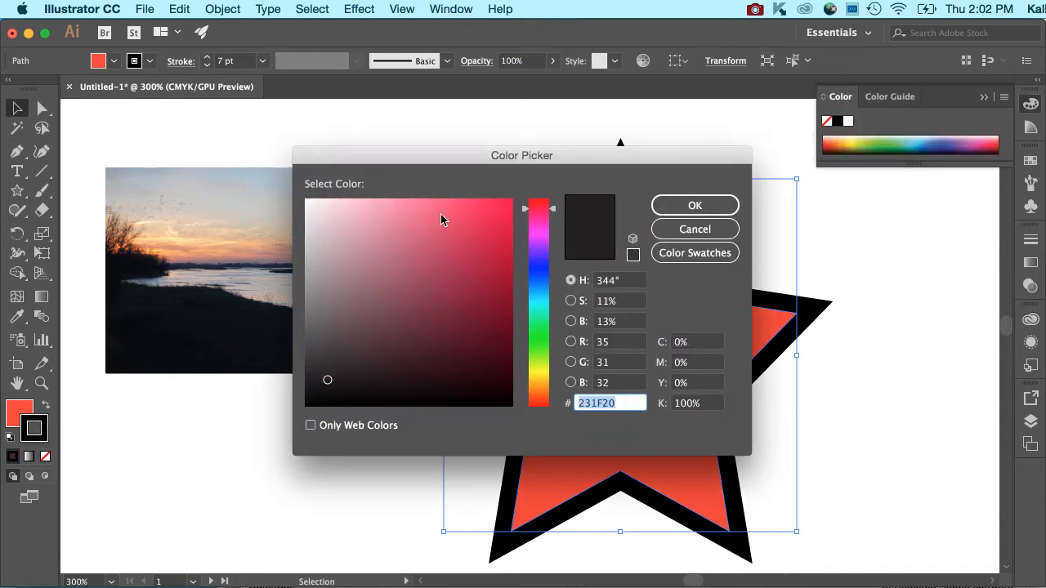
left_click(465, 229)
left_click(417, 226)
left_click(435, 280)
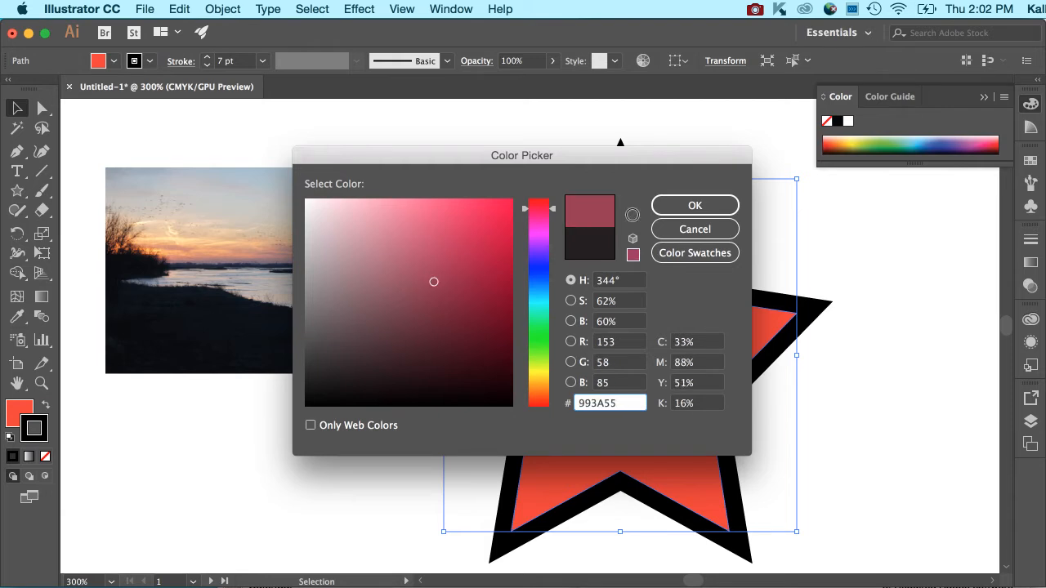
left_click(716, 232)
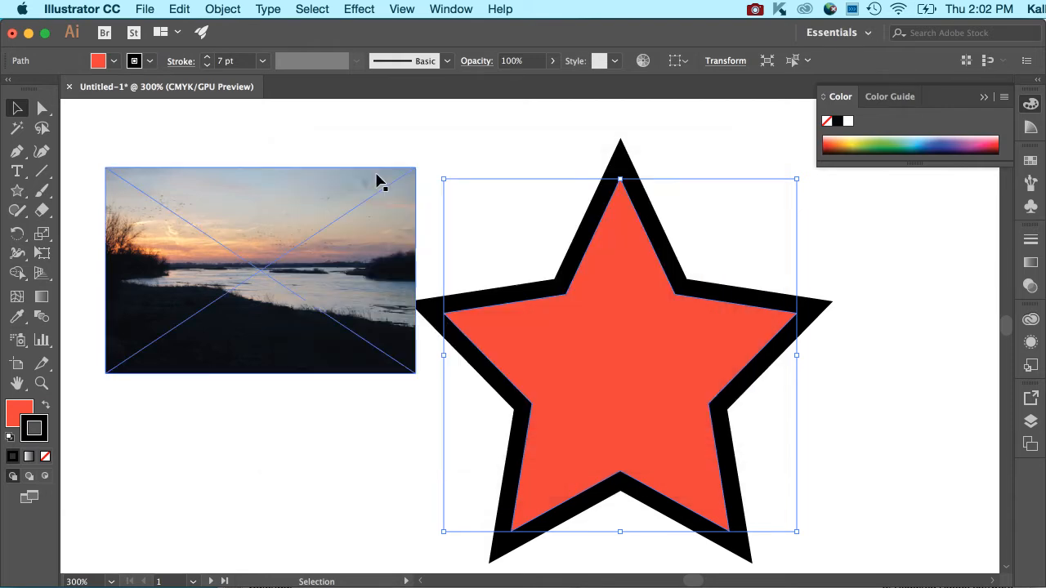
left_click(149, 62)
left_click(183, 77)
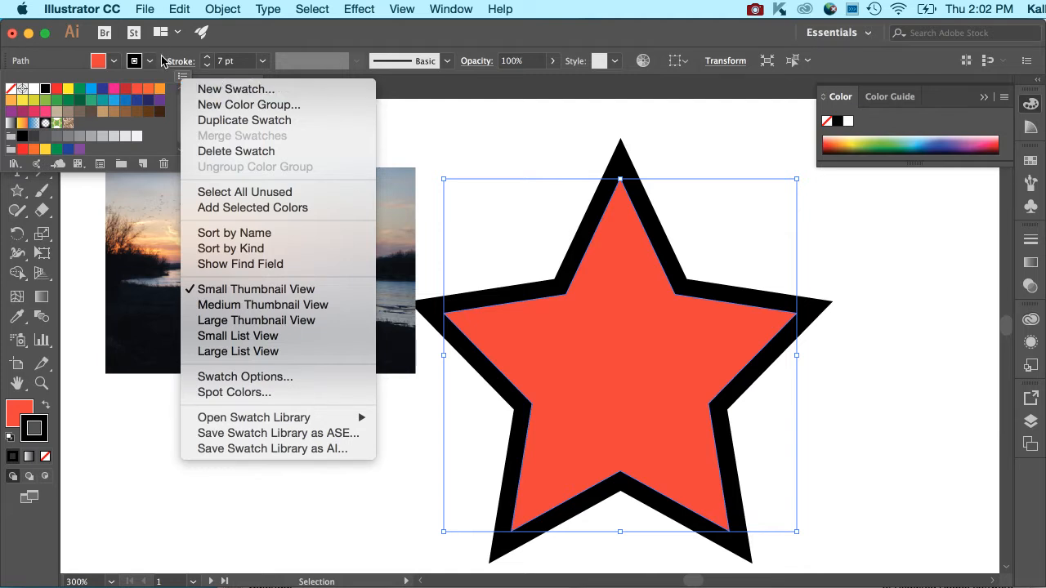
left_click(163, 49)
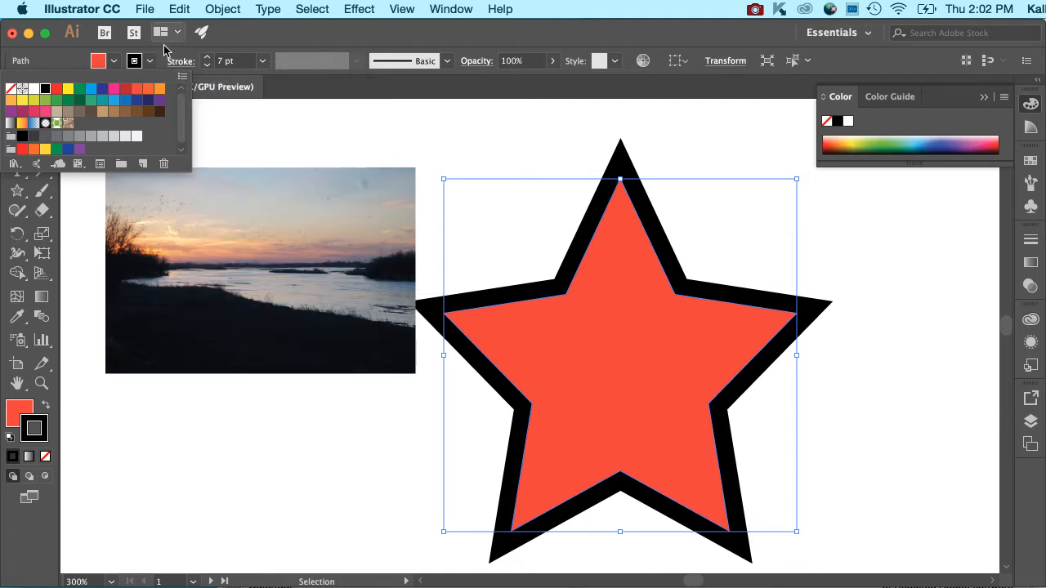
Step: Change the star's fill to a dusty pink using the Color Picker
left_click(23, 413)
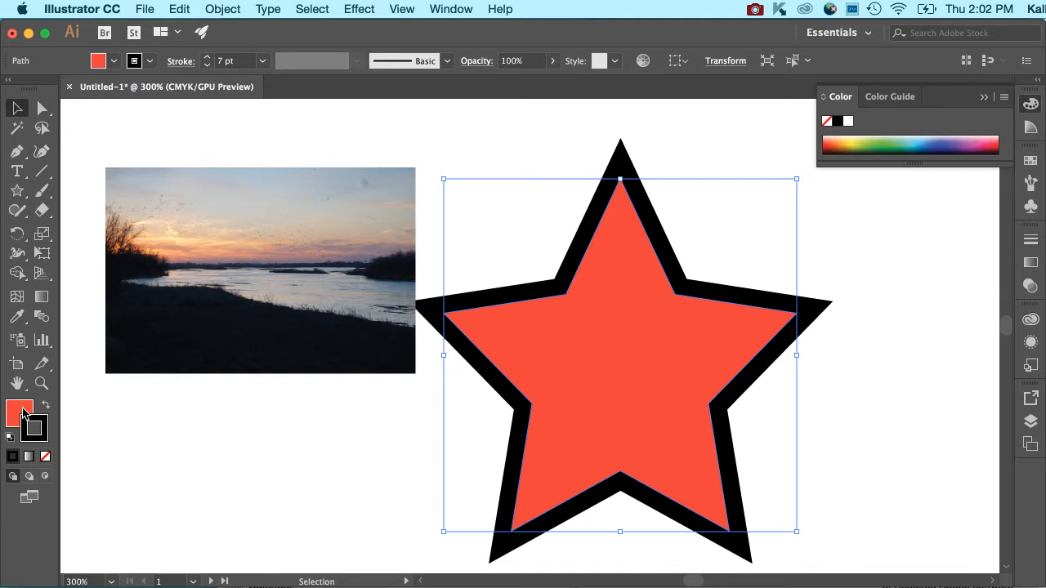
double_click(23, 412)
left_click(421, 214)
left_click(387, 256)
left_click(727, 210)
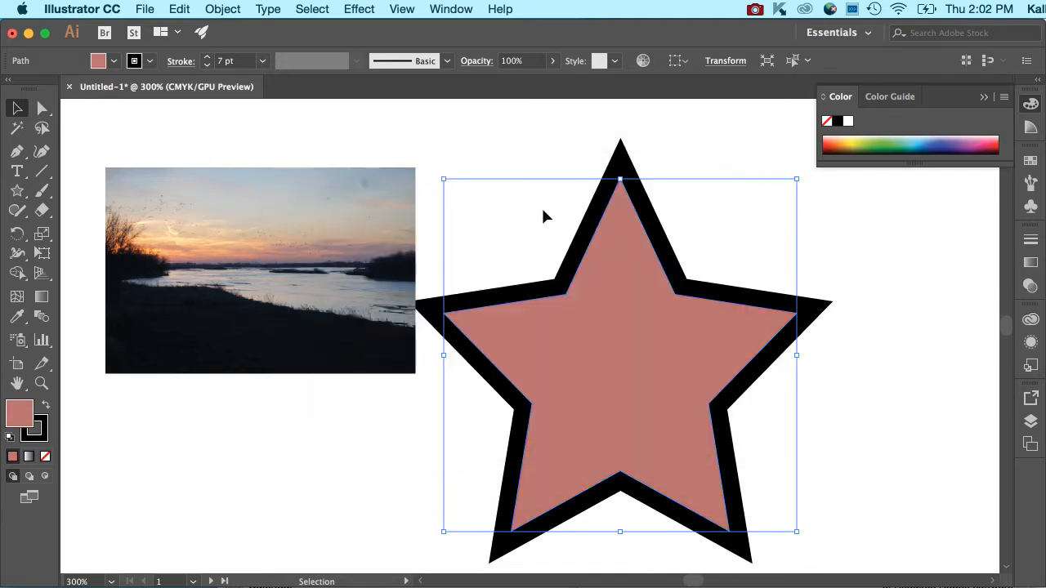
Step: Reset the star to the default white fill and black stroke, then swap fill and stroke back and forth
left_click(9, 439)
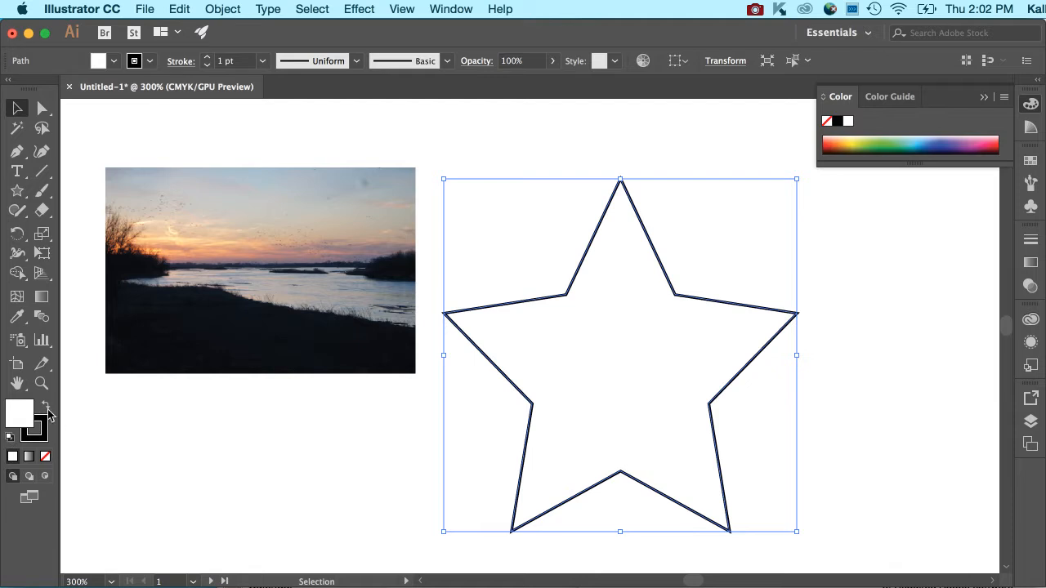
left_click(45, 406)
left_click(45, 406)
Step: Try a linear white-to-black gradient fill on the star, then set its fill to none
left_click(27, 459)
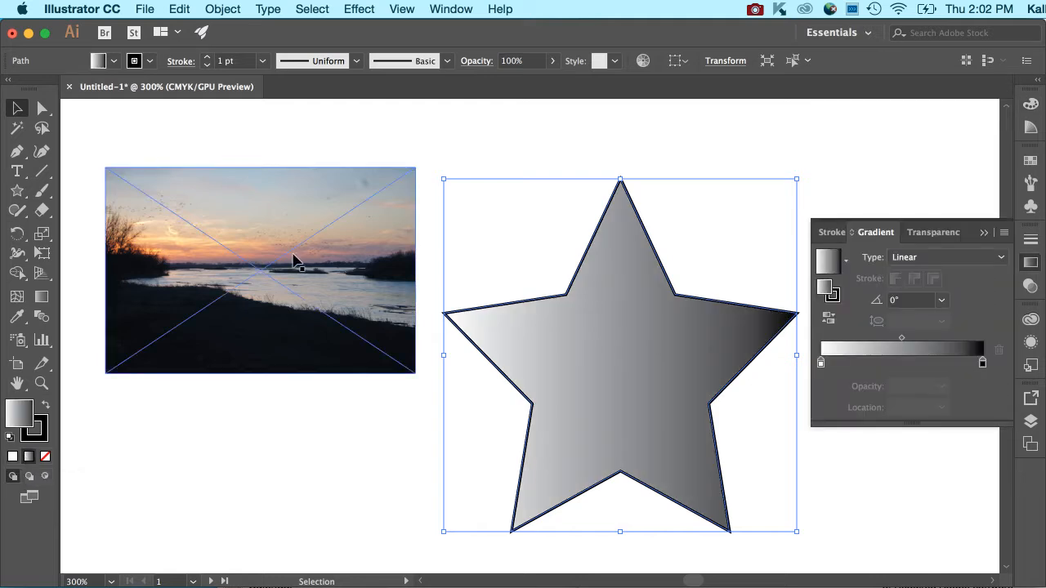
left_click(884, 237)
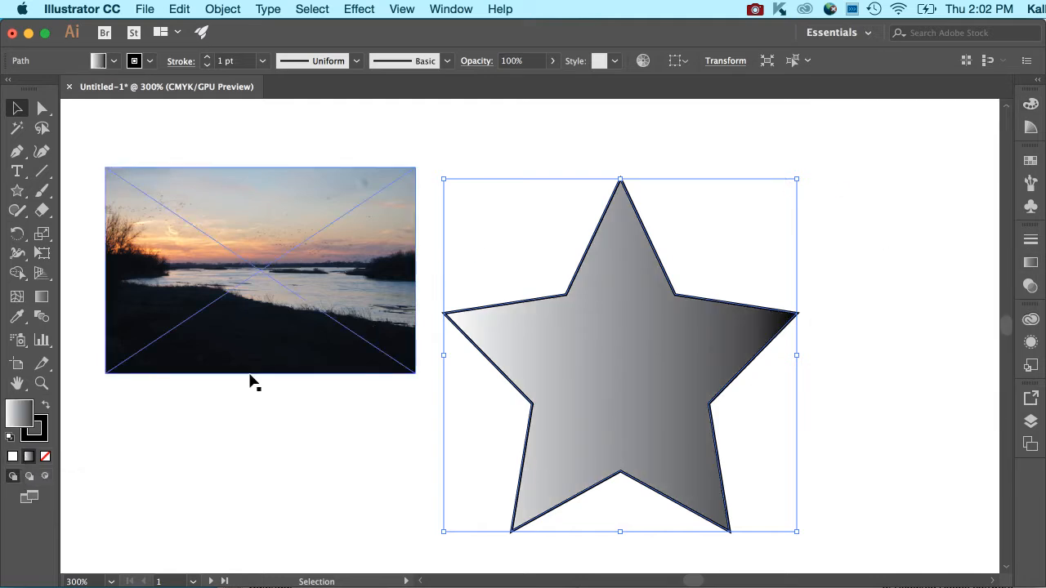
left_click(45, 459)
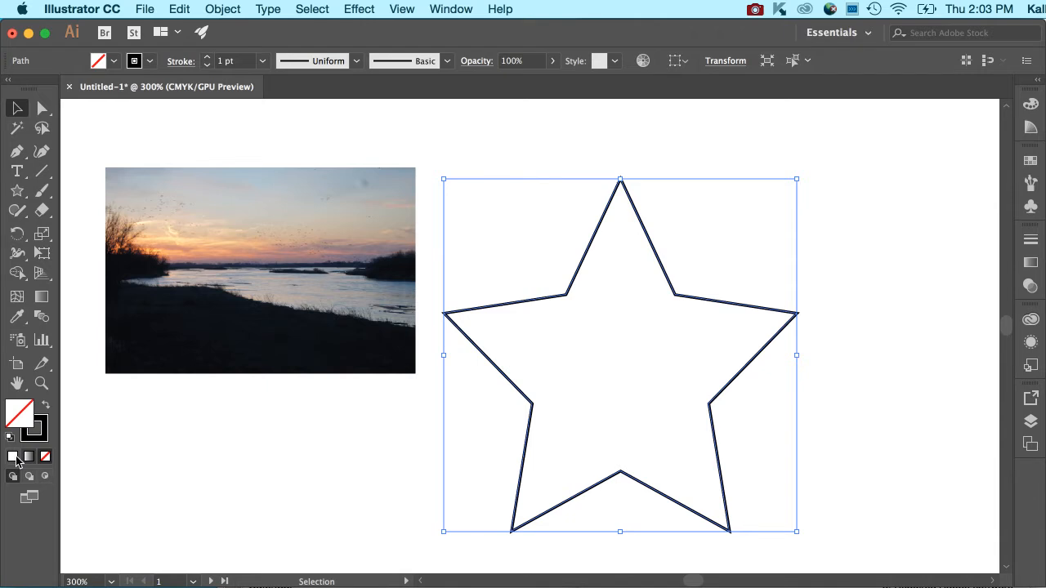
Step: Show the Color panel and sample several hues from its spectrum for the star's fill, ending on an olive gold
left_click(457, 7)
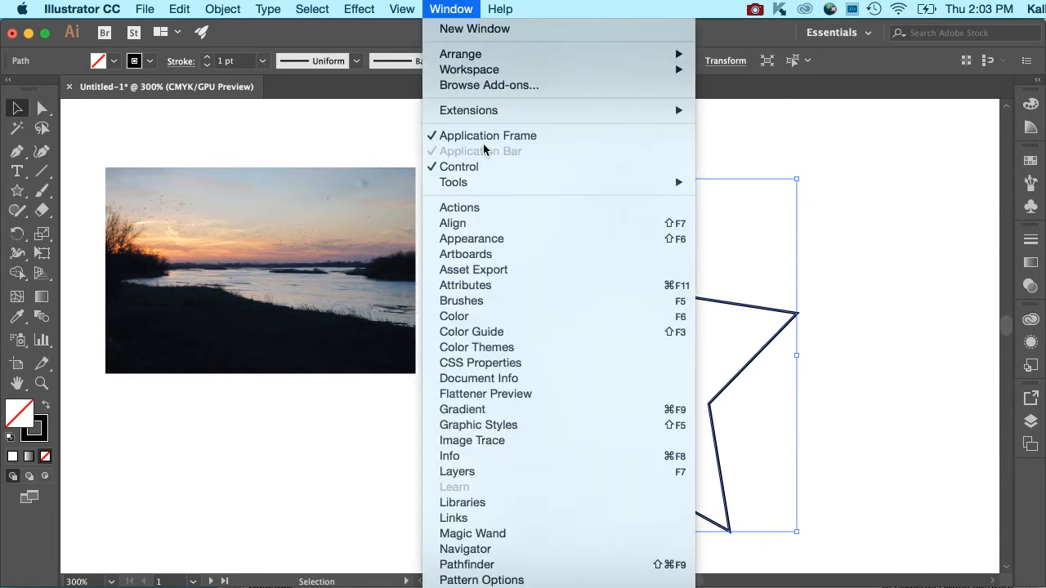
left_click(520, 317)
left_click(624, 320)
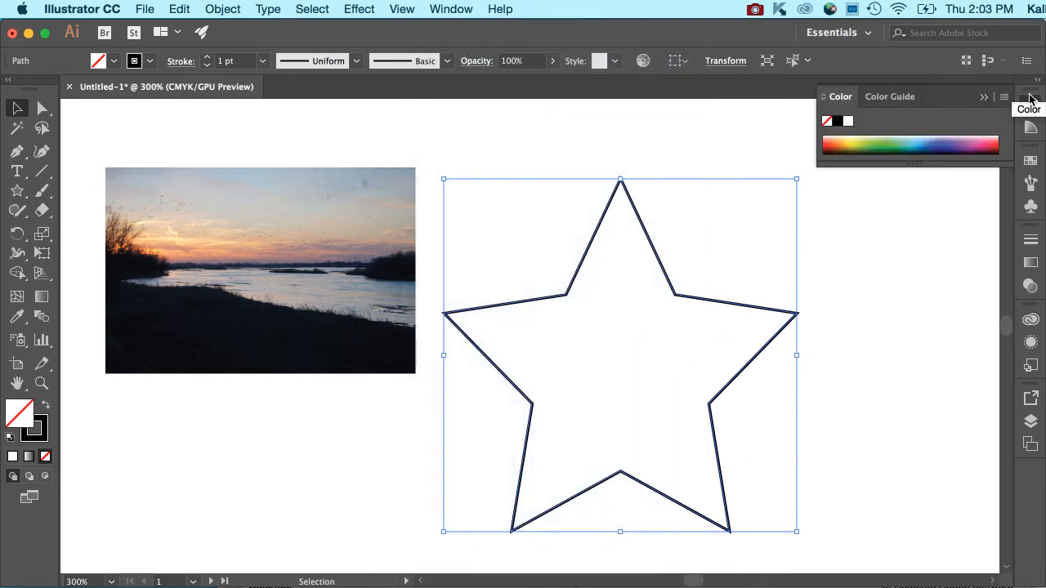
left_click(955, 147)
left_click(927, 146)
left_click(912, 145)
left_click(881, 142)
left_click(864, 147)
left_click(869, 137)
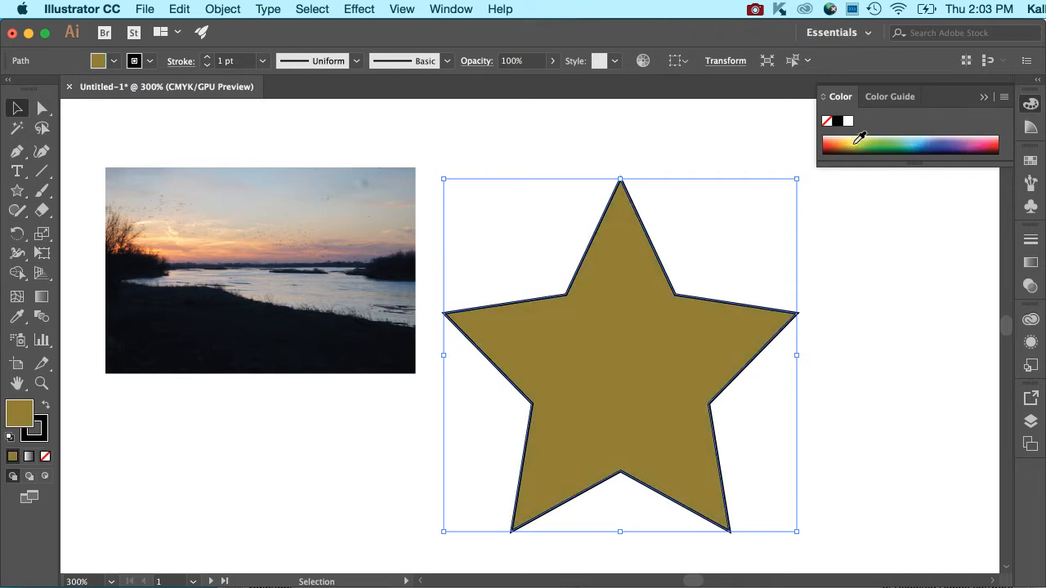
Step: Sample a golden yellow from the Color panel's spectrum for the star's fill
left_click(848, 139)
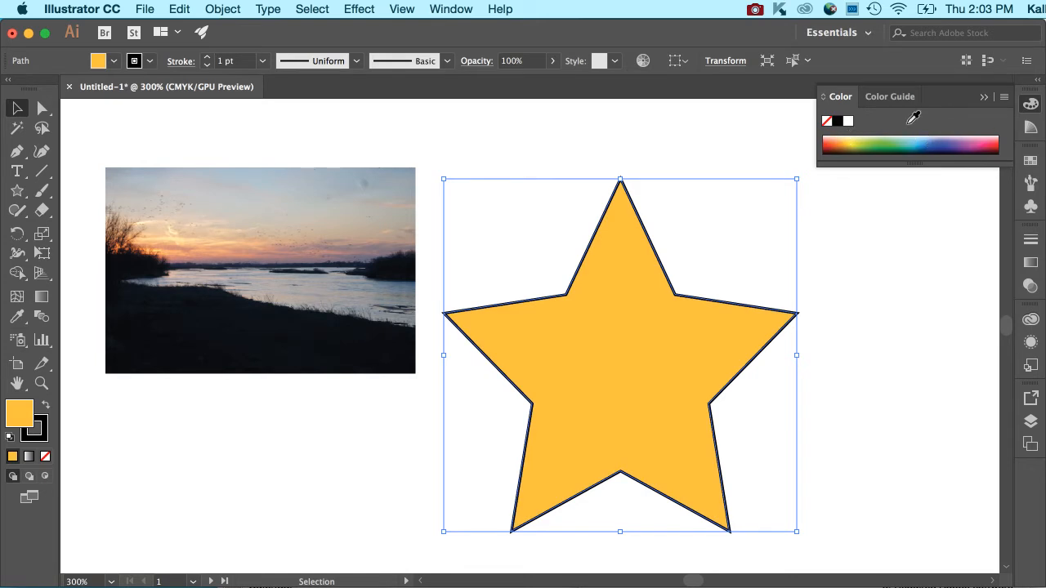
double_click(21, 424)
left_click(668, 231)
Step: Show the Color panel's options and set the star fill's magenta to 19%
left_click(1005, 97)
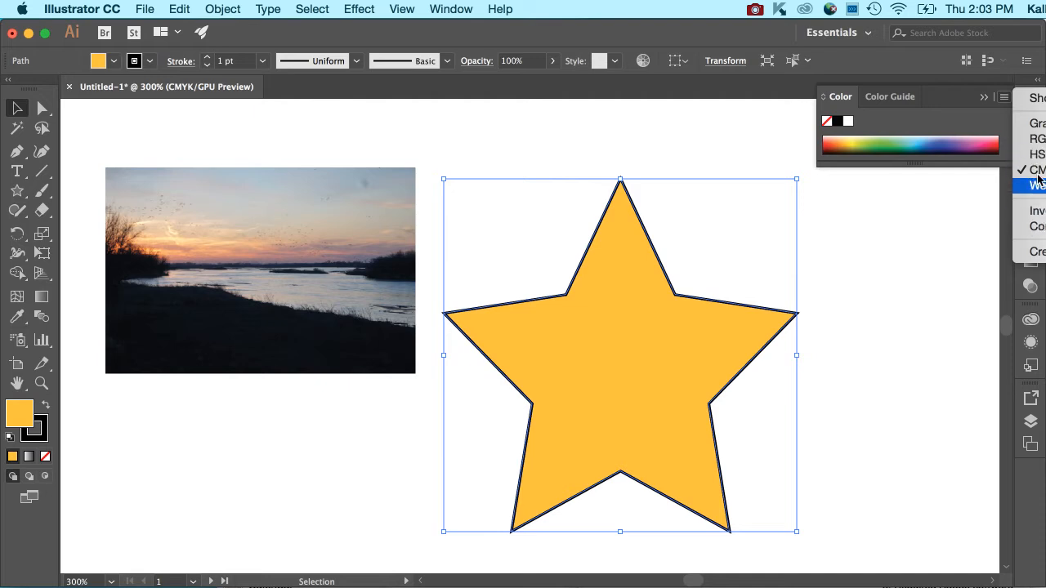
left_click(1043, 102)
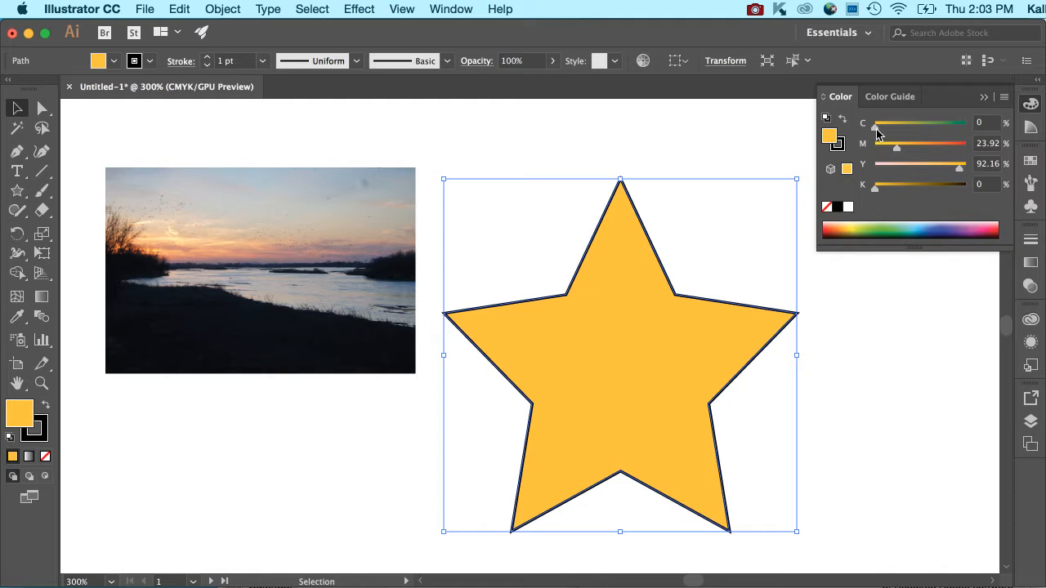
mouse_move(876, 131)
left_mouse_down()
mouse_move(979, 133)
mouse_move(875, 131)
left_mouse_up()
mouse_move(898, 147)
left_mouse_down()
mouse_move(994, 153)
mouse_move(883, 147)
mouse_move(893, 146)
left_mouse_up()
Step: Switch the Color panel to RGB sliders and sample a bright cyan from the spectrum for the star's fill
left_click(1005, 98)
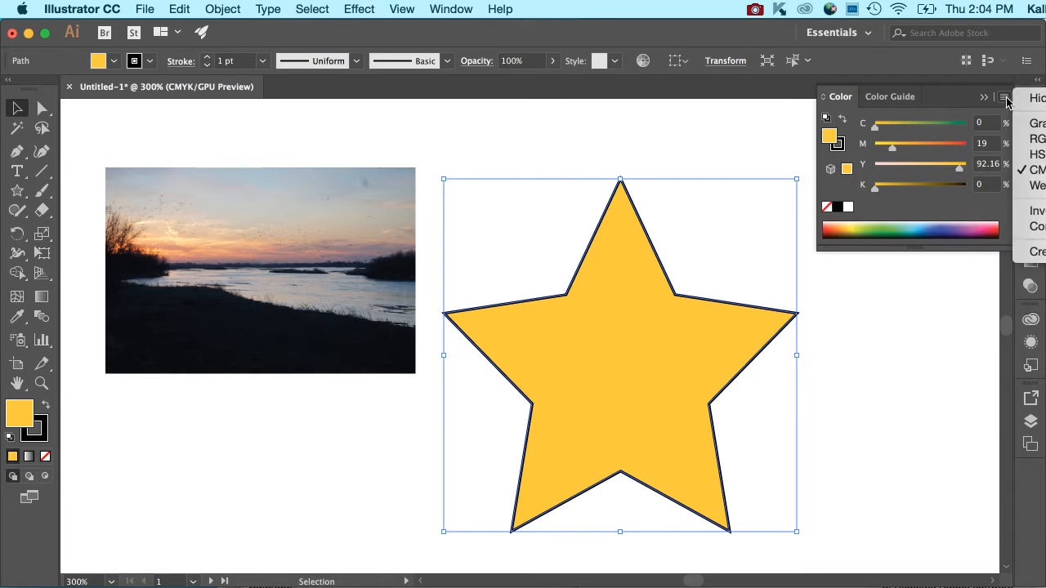
left_click(1023, 140)
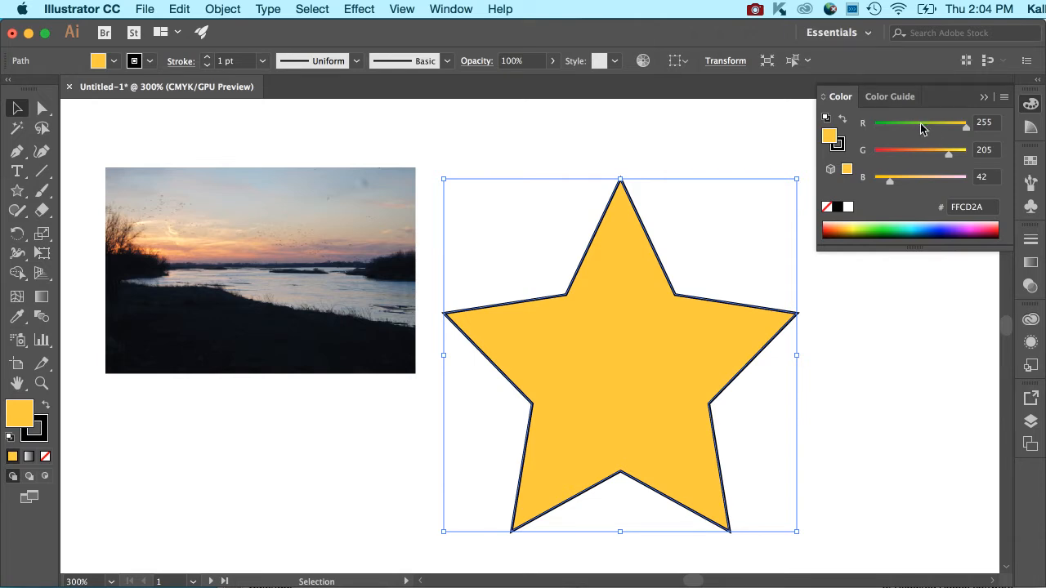
left_click_drag(893, 226, 914, 216)
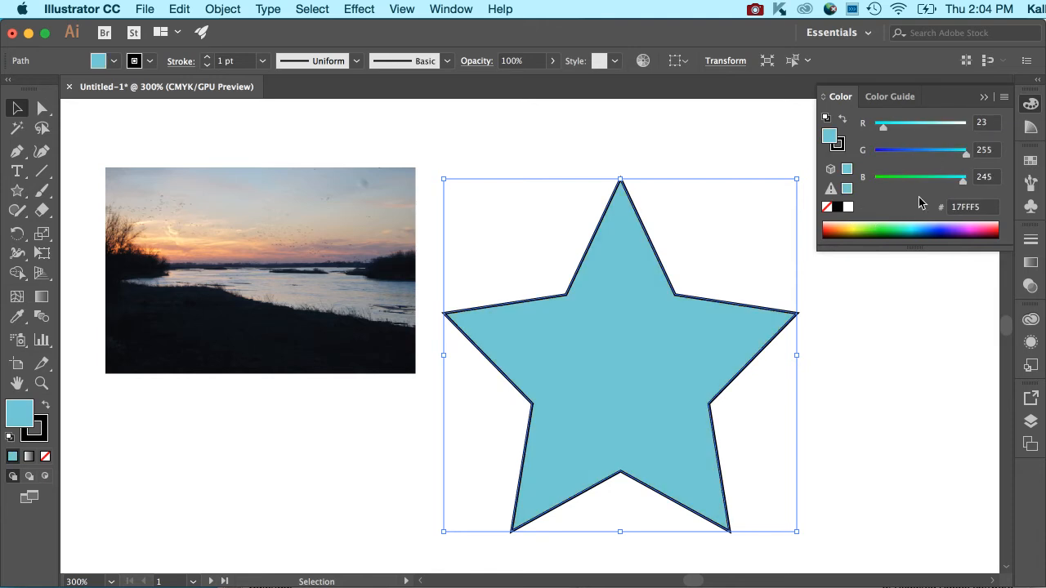
left_click(1004, 98)
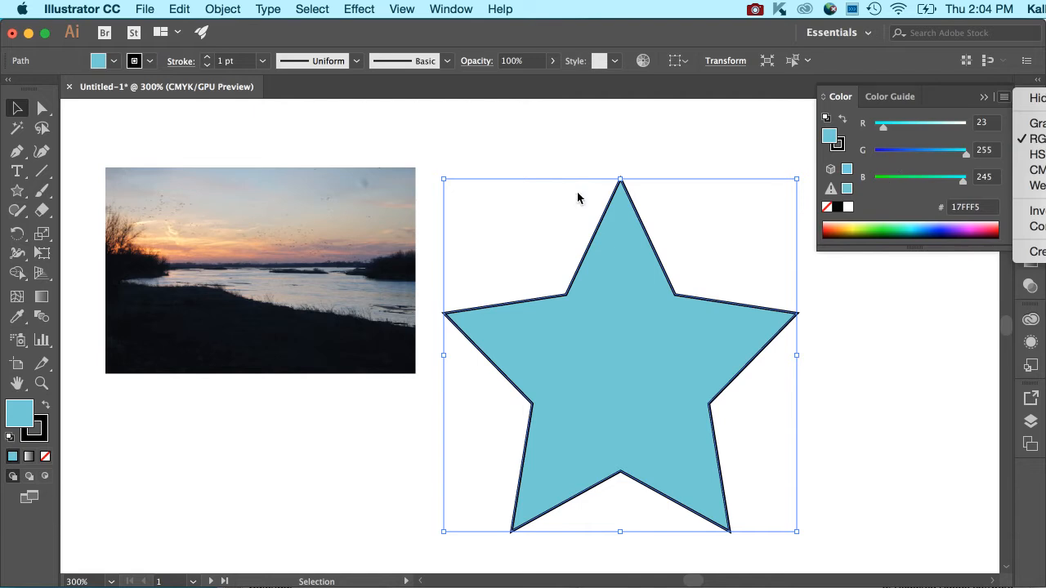
left_click(16, 412)
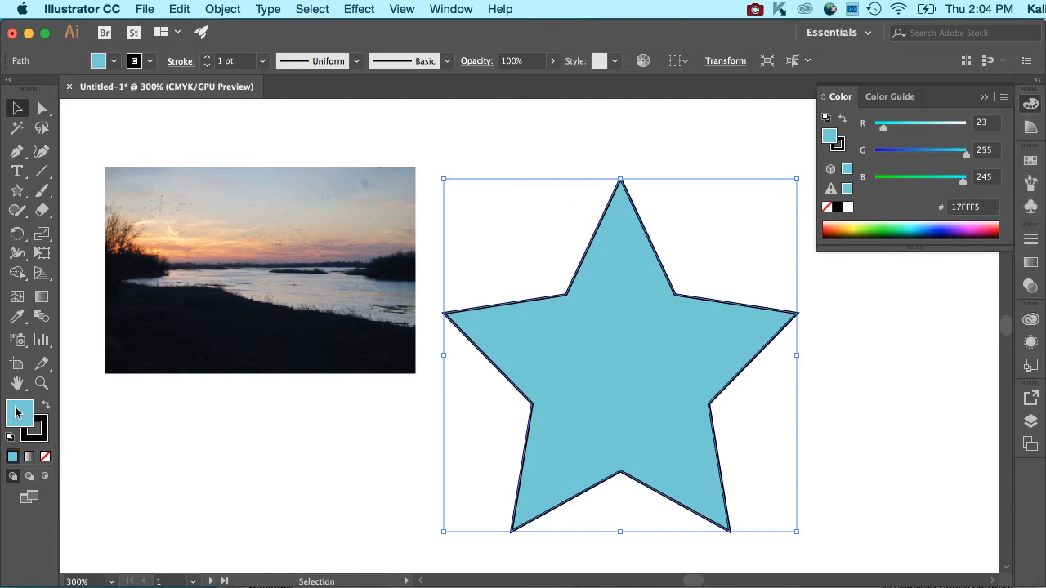
double_click(15, 413)
left_click(696, 230)
Step: Fill the star with a muted purple from the Color Guide and enlarge that panel
left_click(895, 98)
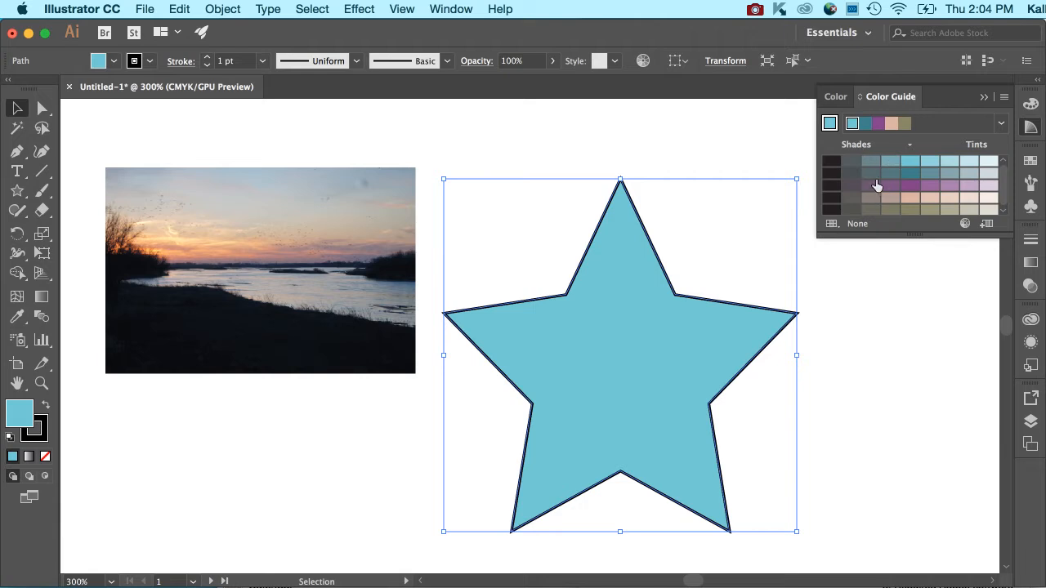
left_click(928, 187)
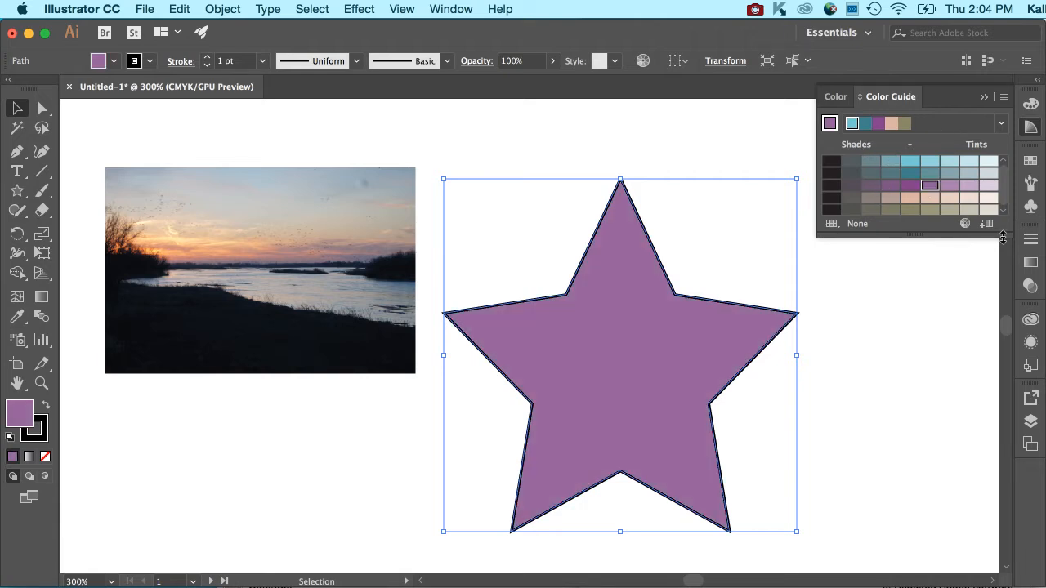
left_click_drag(1005, 236, 1007, 296)
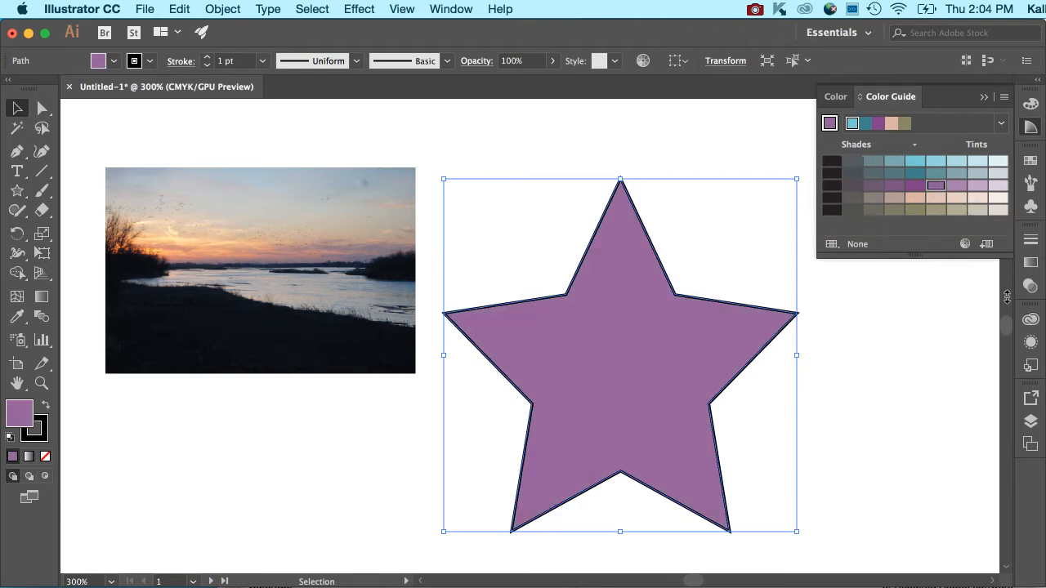
Step: Hide the Color Guide's options and return to the Color panel
left_click(1004, 97)
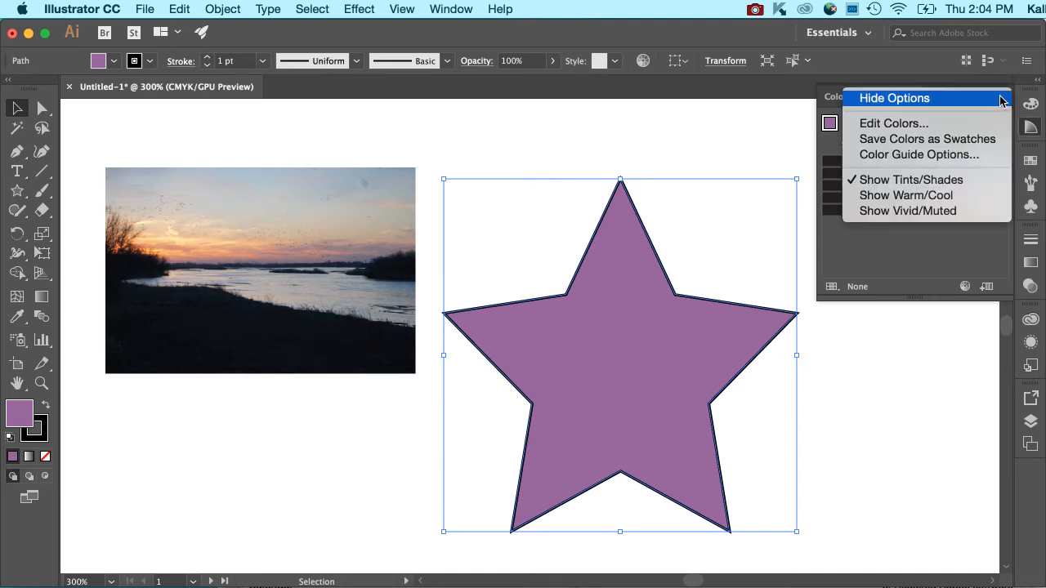
left_click(1001, 98)
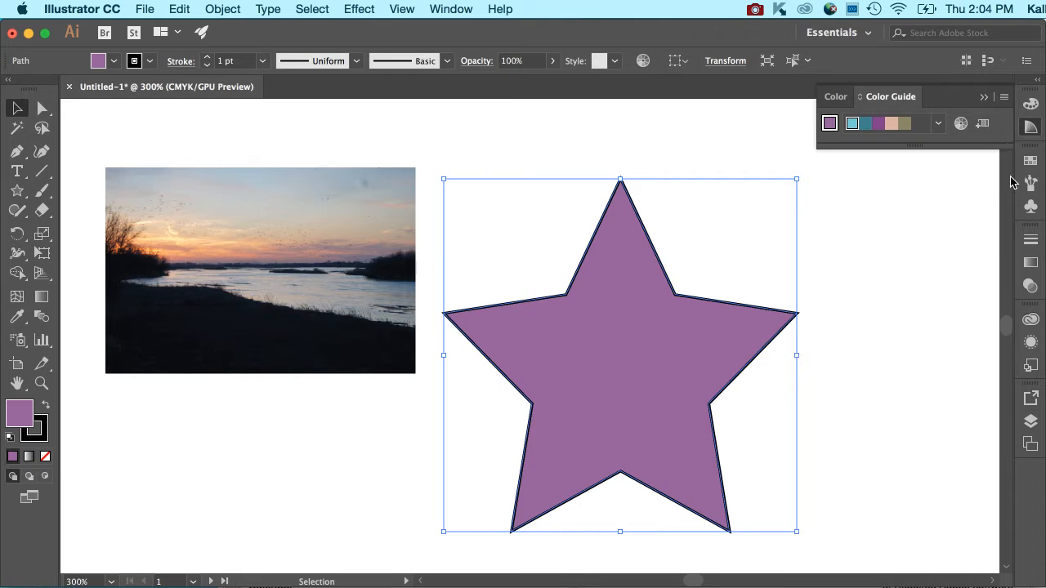
left_click(835, 97)
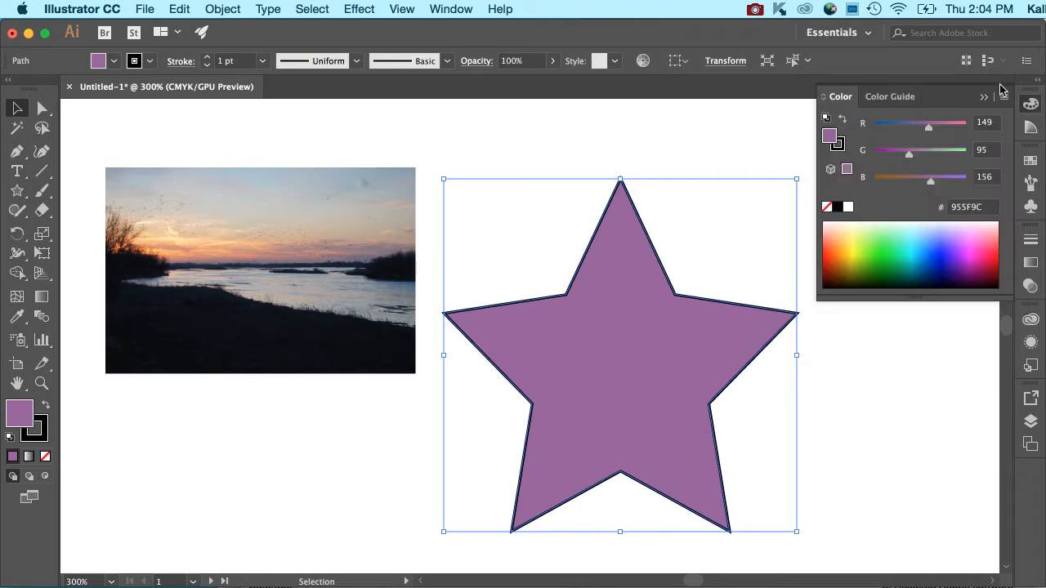
Step: Show the Swatches panel, enlarge it to reveal every color group, and compare it with the fill swatch list
left_click(1032, 162)
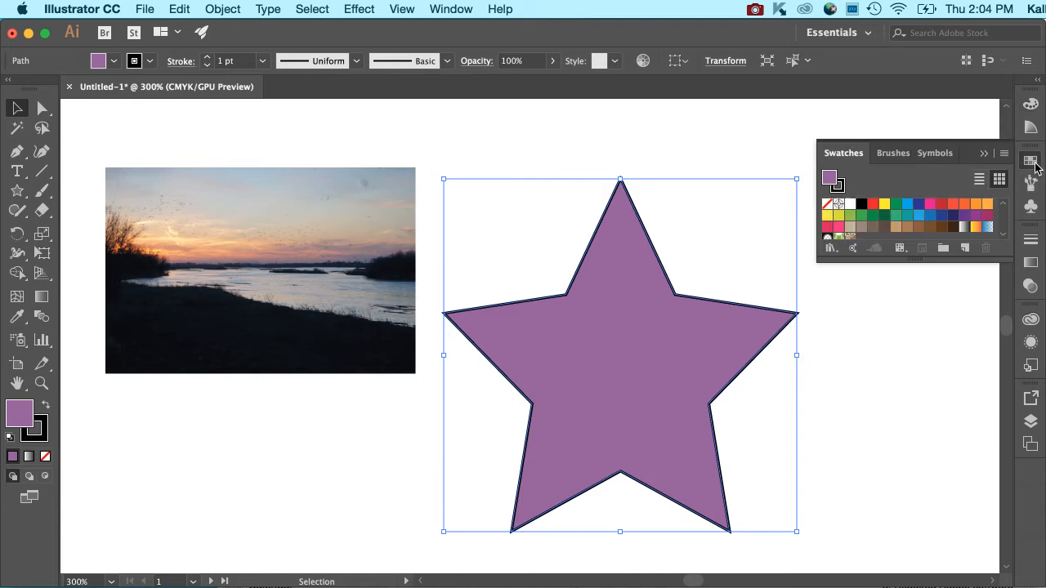
left_click_drag(1010, 258, 973, 468)
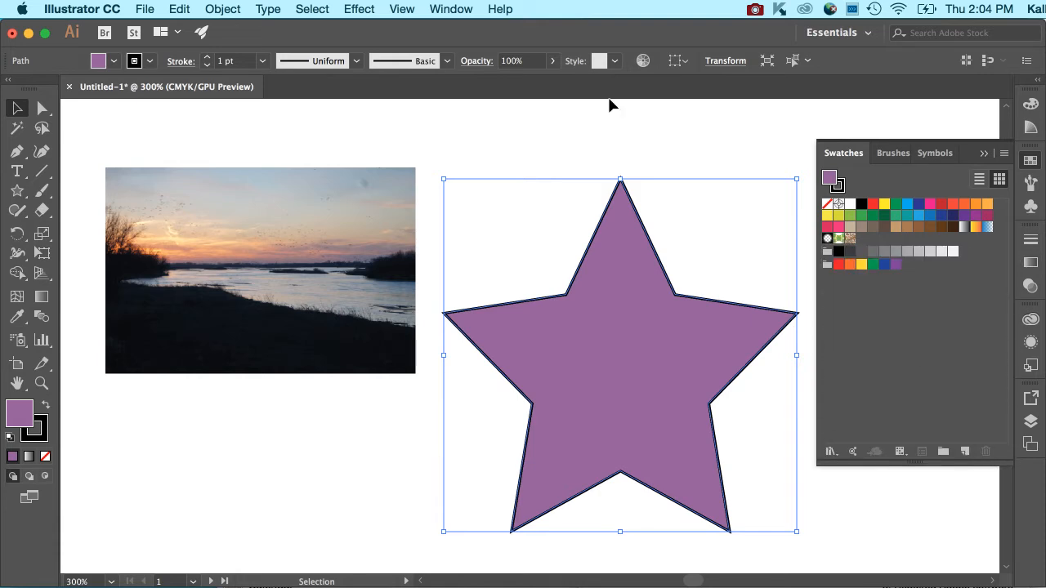
left_click(115, 62)
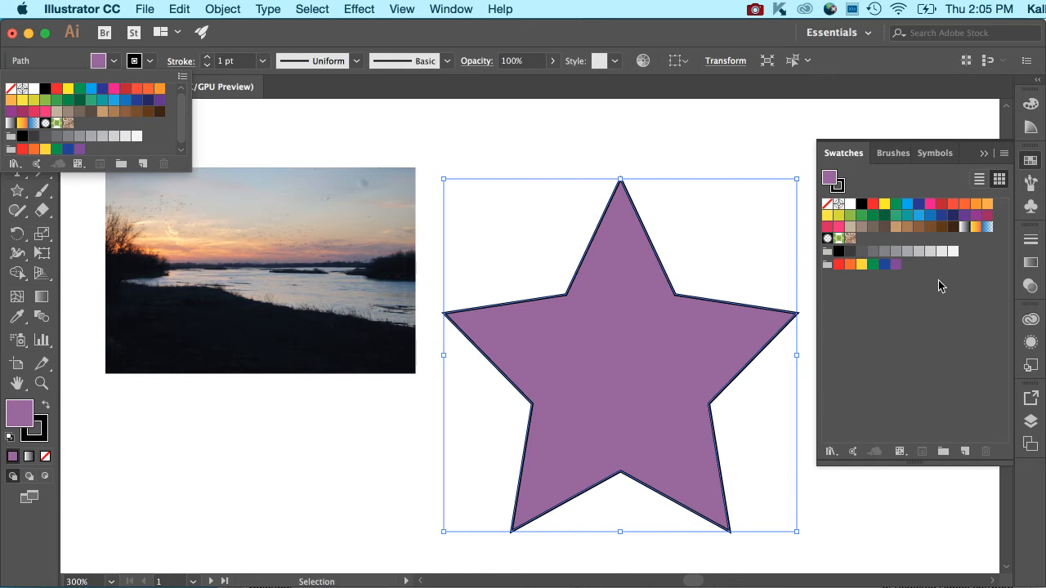
left_click(934, 302)
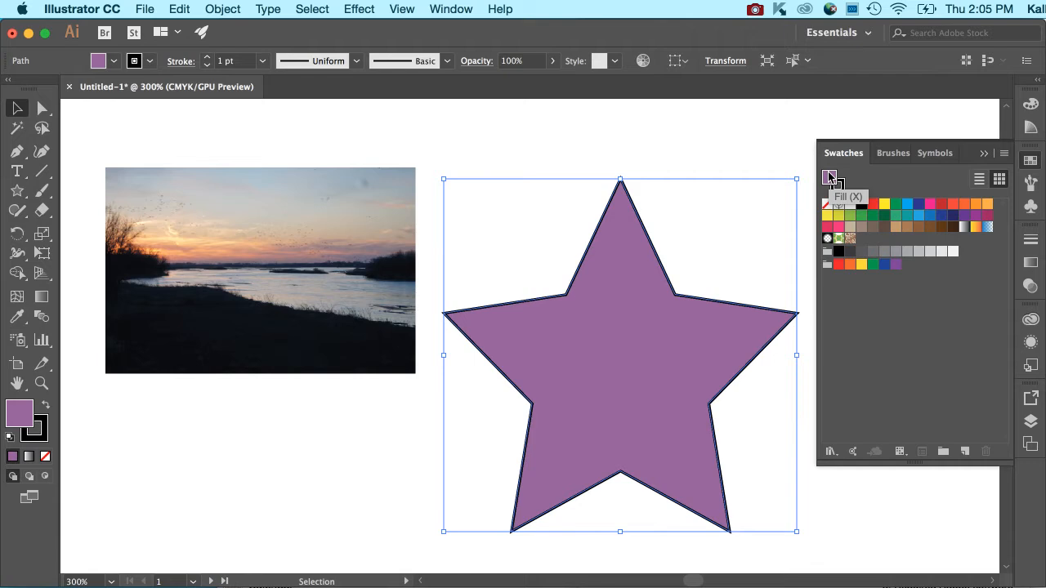
Step: Isolate the star and change its fill to the lighter purple A977B2 with the Color Picker
double_click(654, 281)
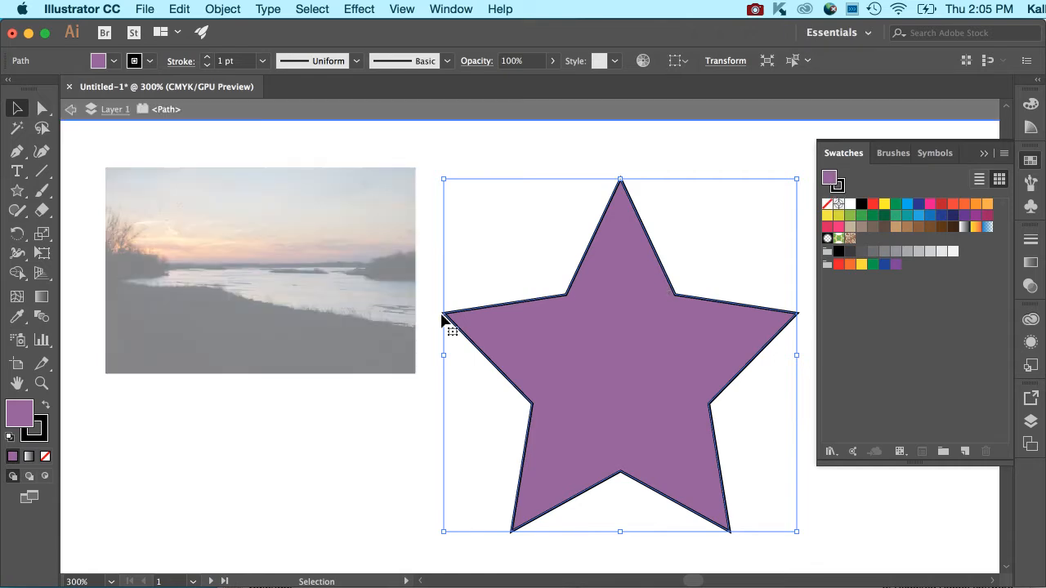
double_click(10, 418)
left_click(374, 261)
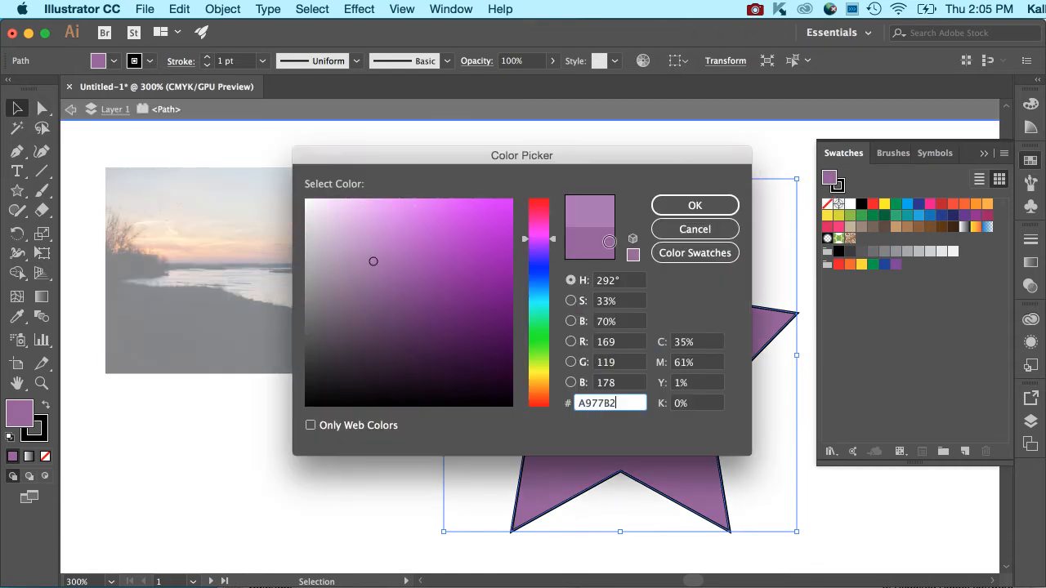
left_click(677, 210)
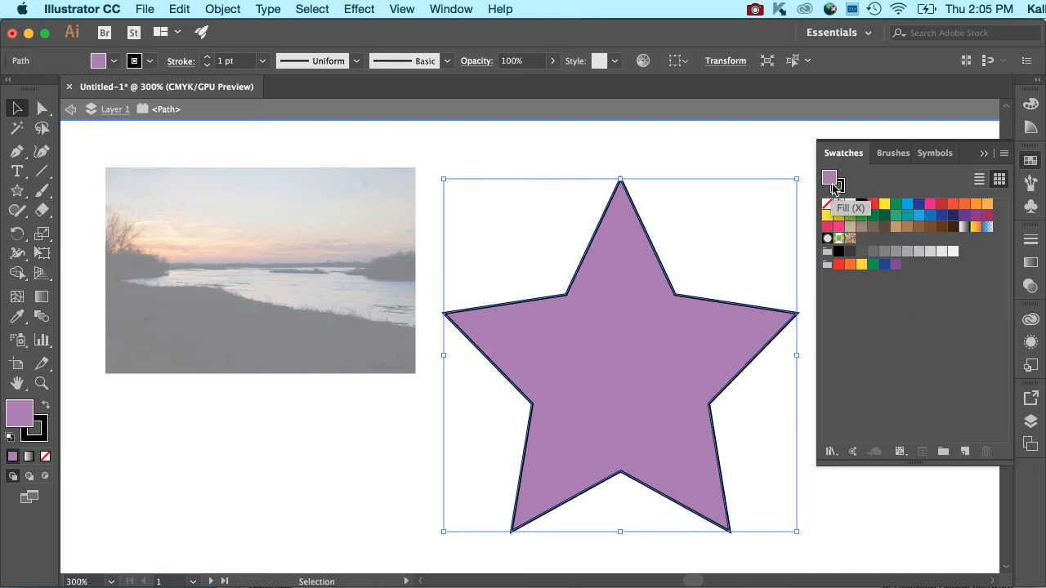
Step: Create a color group named TIN from the selected artwork, including swatches for tints
left_click(944, 452)
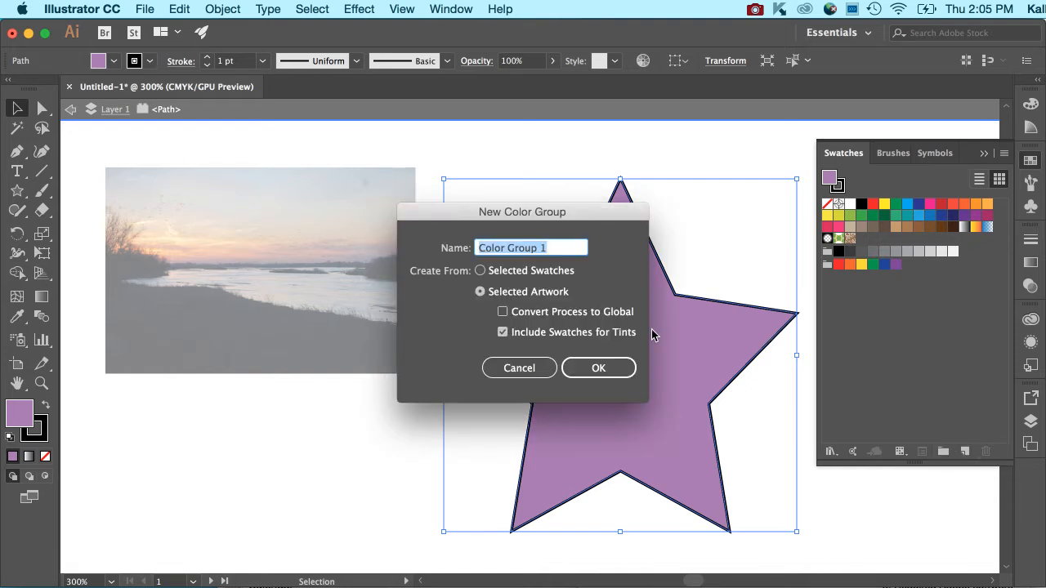
type("TINTS")
key("Return")
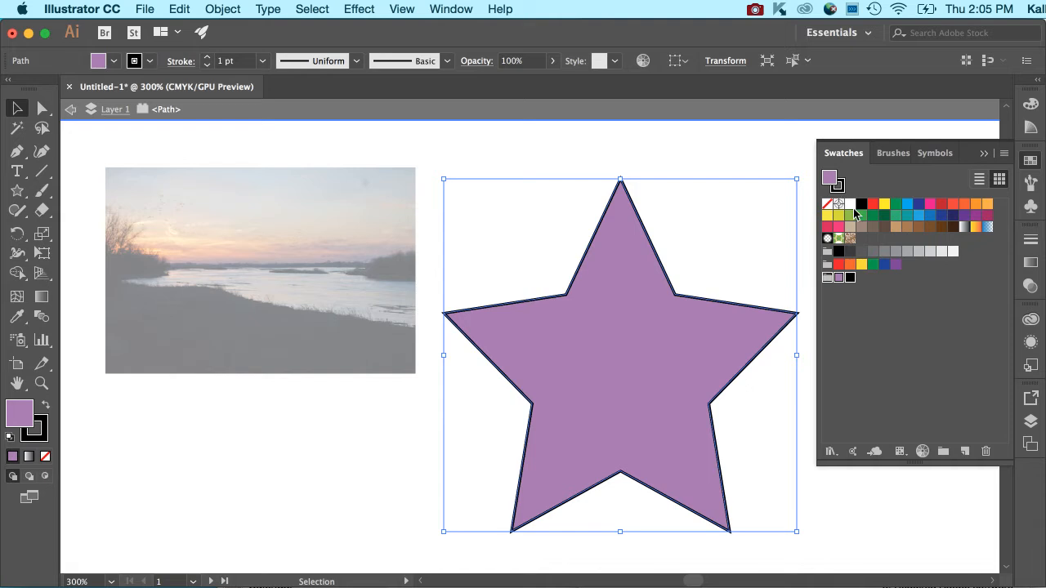
Step: Delete the black swatch from the new color group and fill the star with the group's purple swatch
left_click(850, 278)
left_click(986, 452)
left_click(594, 332)
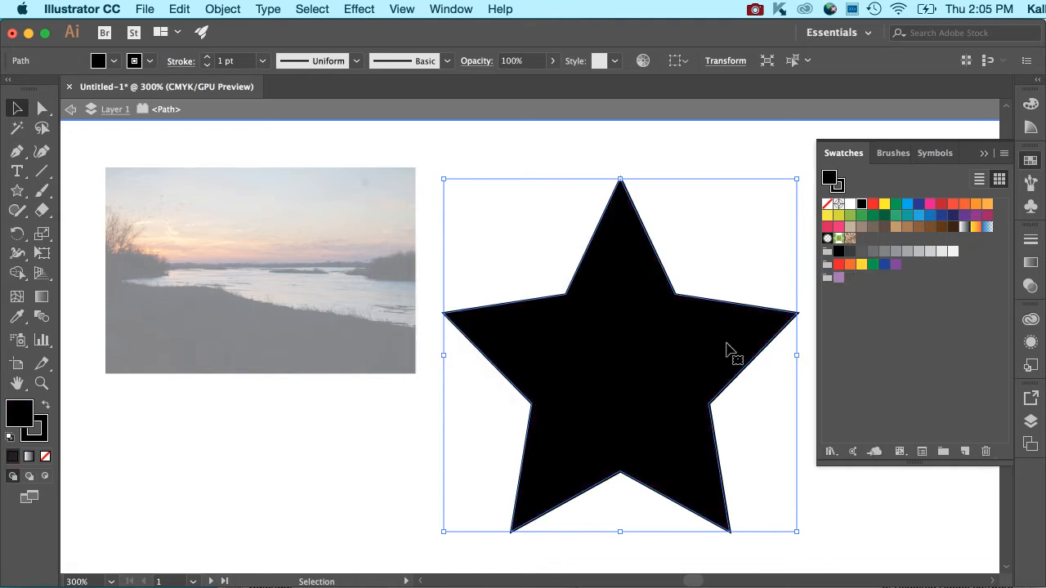
left_click(838, 277)
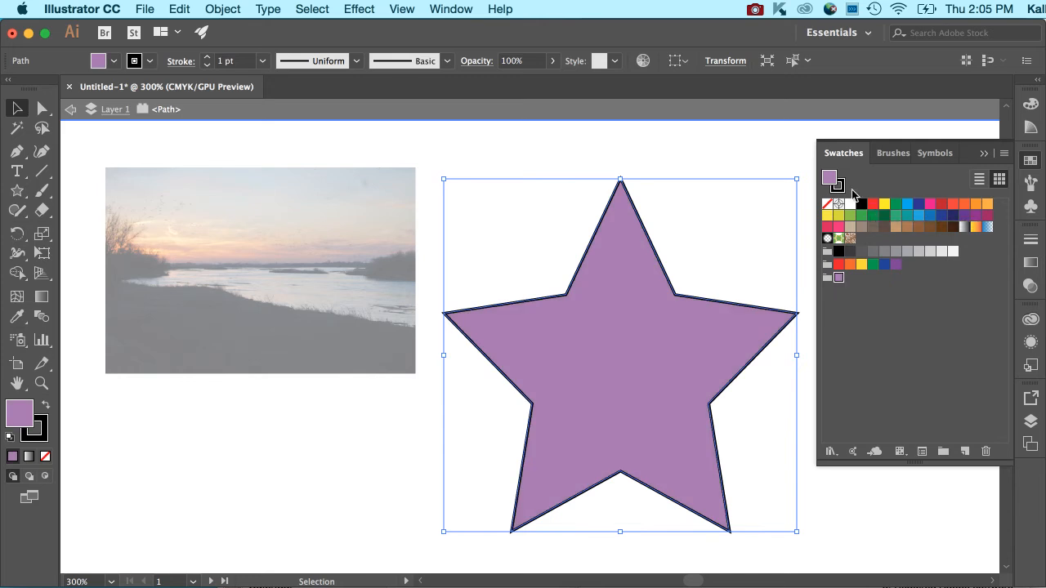
Step: Change the star's fill to a light pink using the Color Picker
double_click(11, 410)
left_click(536, 224)
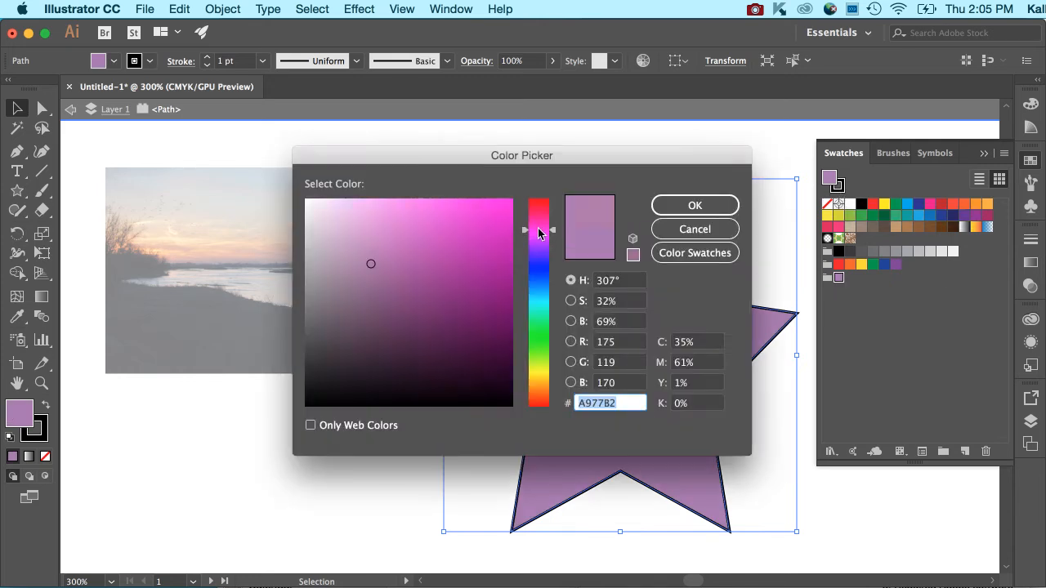
left_click(385, 220)
left_click(664, 207)
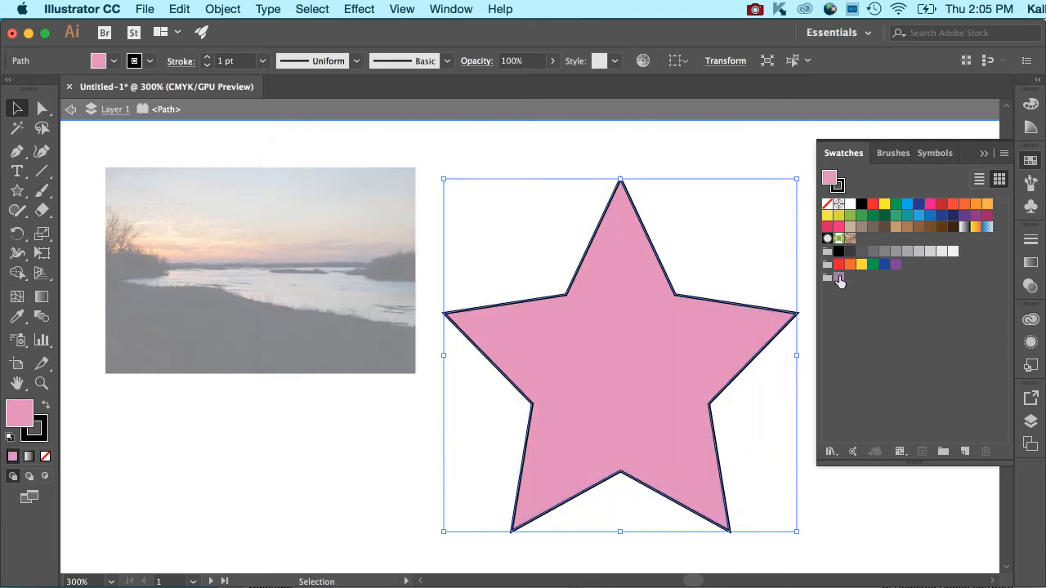
Step: Add the star's pink fill to the new color group, placing it before the purple swatch
left_click_drag(830, 178, 836, 267)
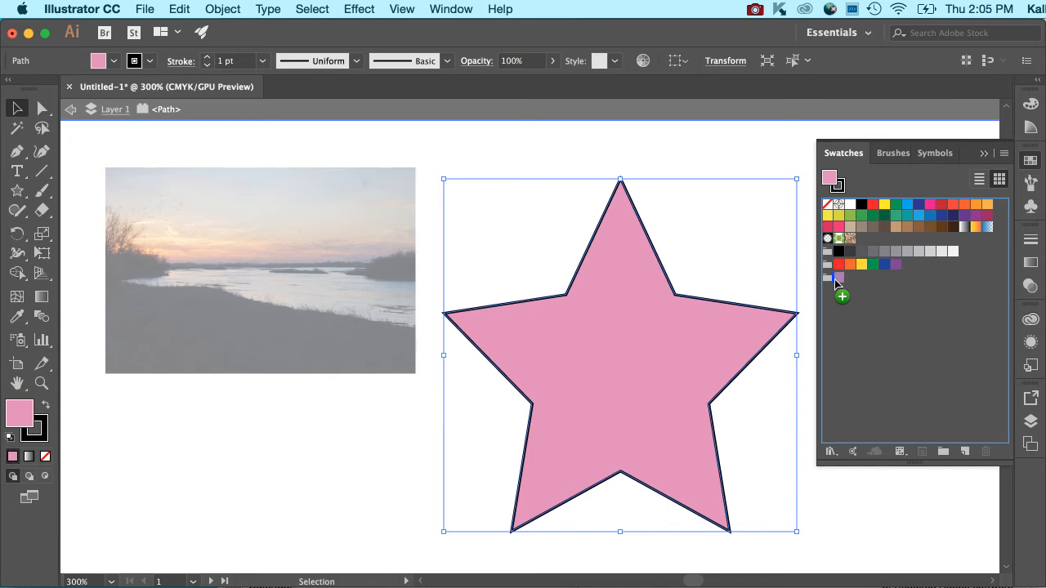
left_click_drag(834, 279, 834, 279)
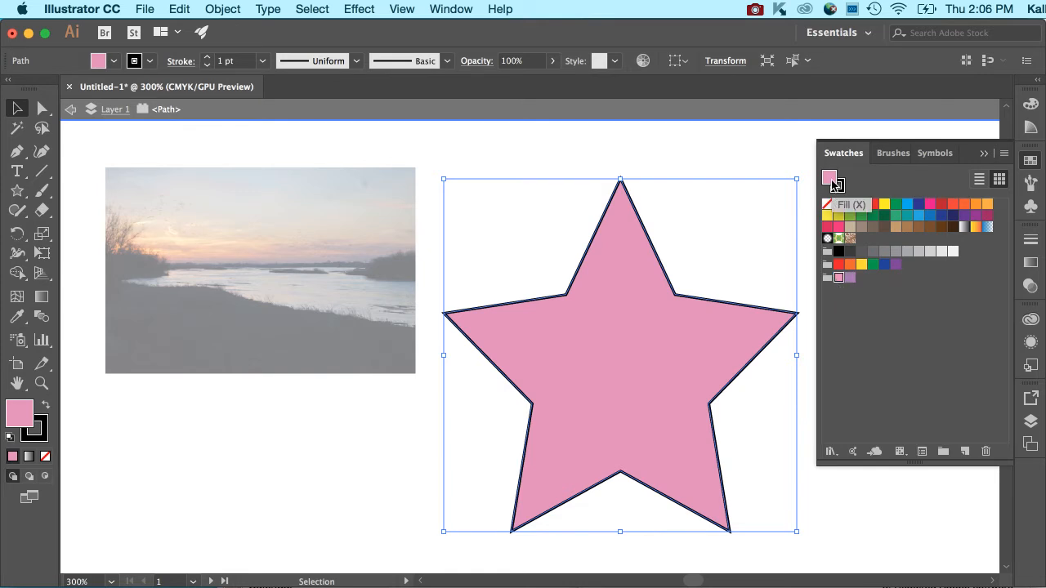
left_click(881, 276)
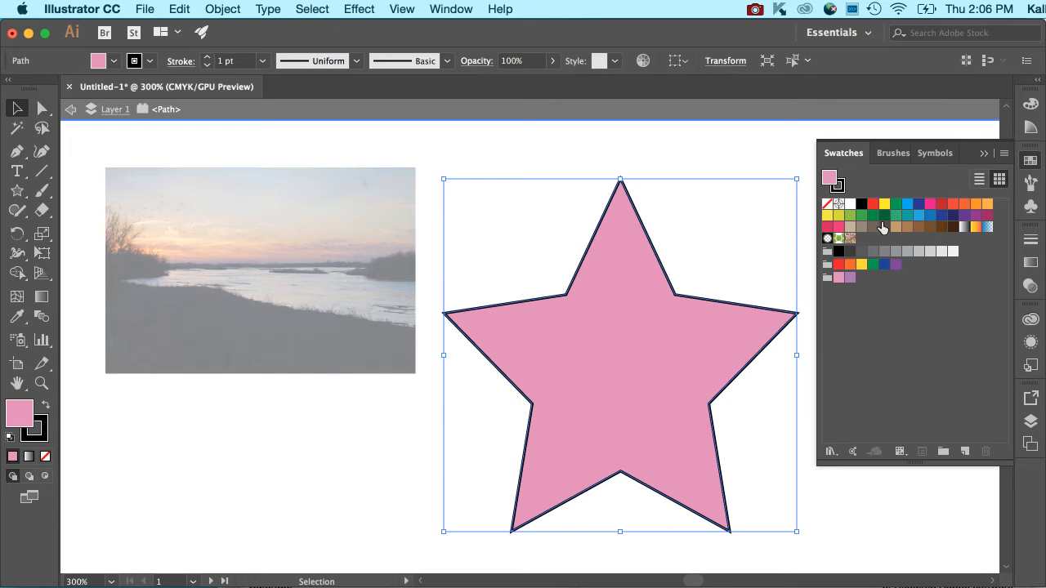
Step: Save the pink fill as a CMYK process swatch named C=7 M=55 Y=0 K=0 and show it among the fill swatches
left_click(969, 451)
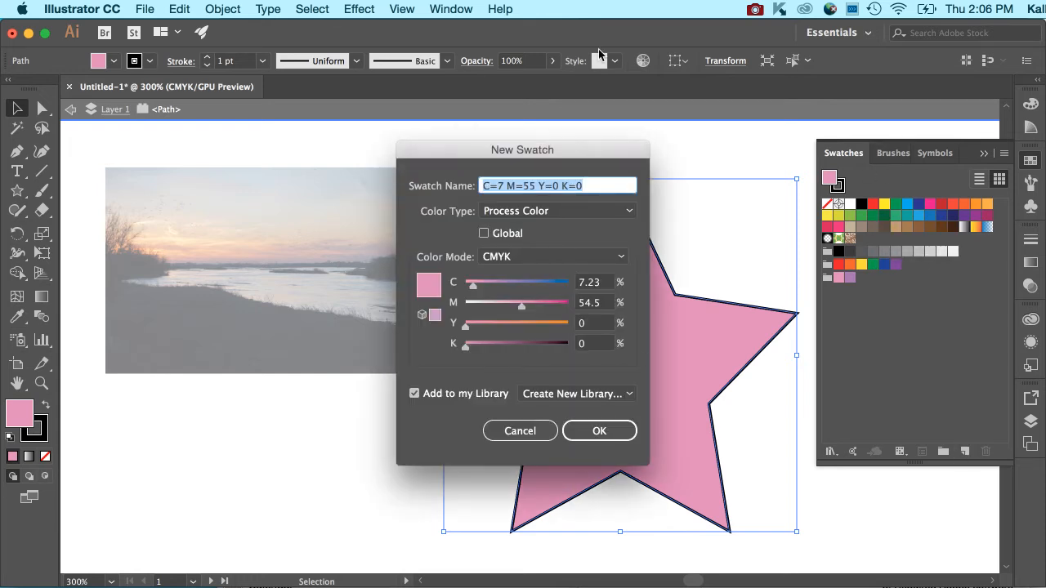
left_click(582, 433)
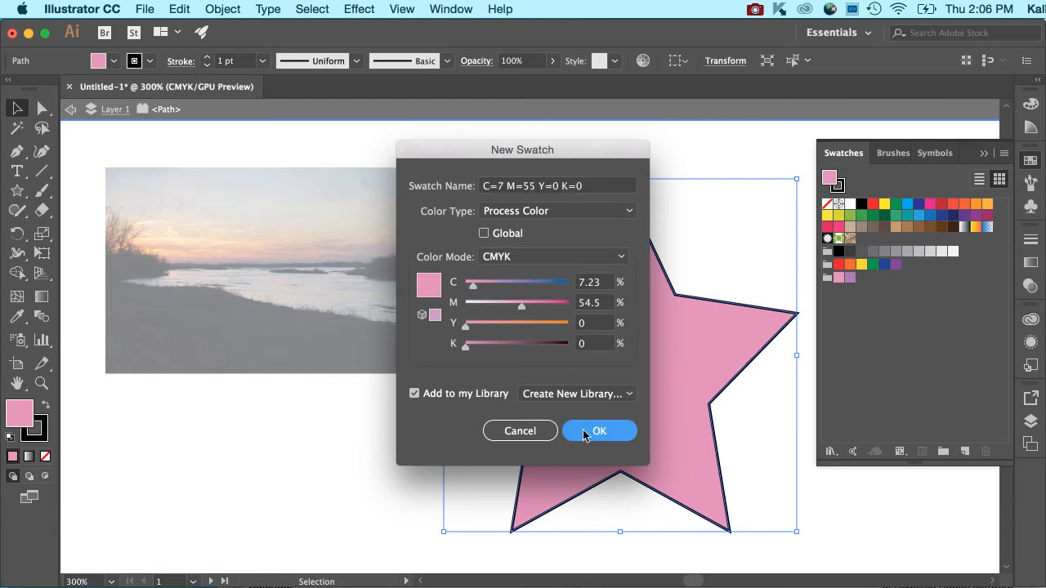
left_click(601, 431)
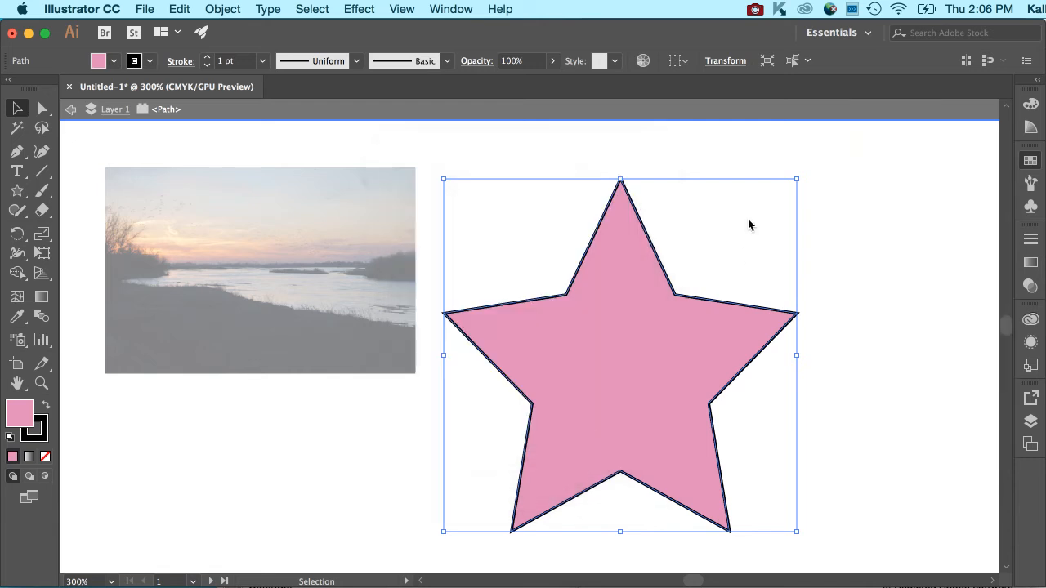
left_click(1031, 161)
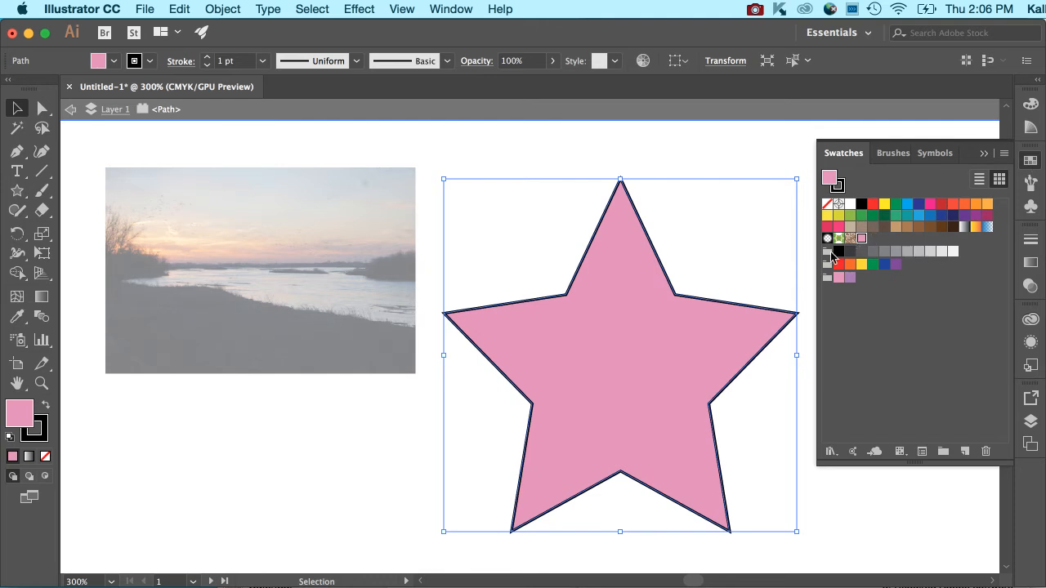
left_click(115, 61)
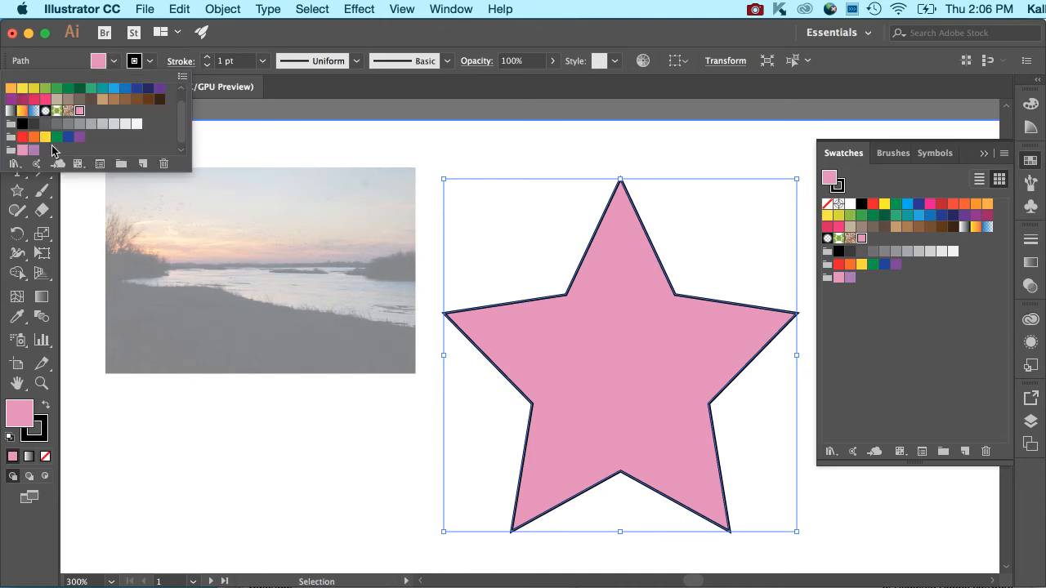
Step: Compare the color groups in the star's fill swatch list with those in the Swatches panel
left_click_drag(180, 126, 179, 140)
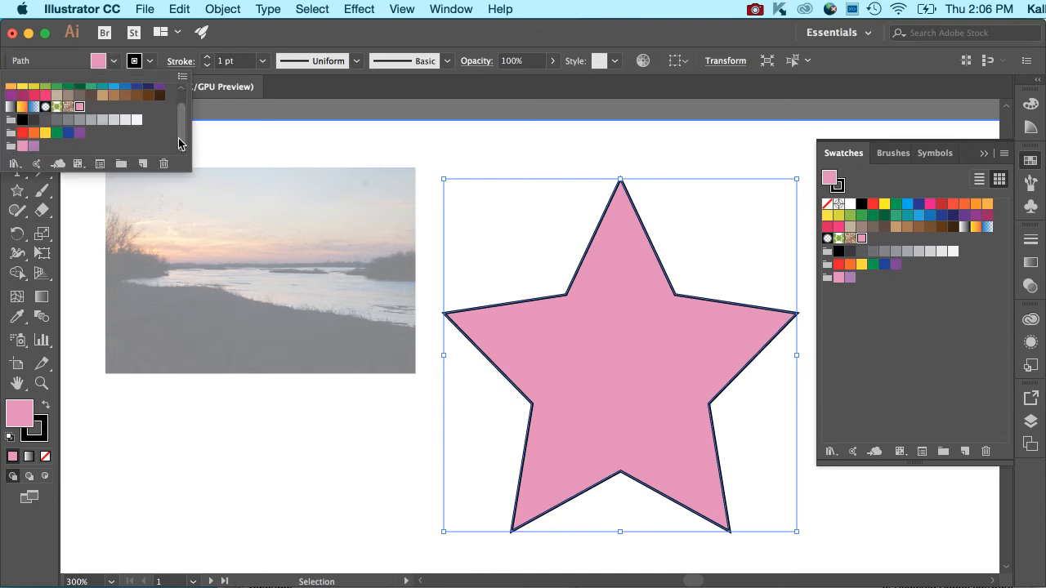
left_click(182, 197)
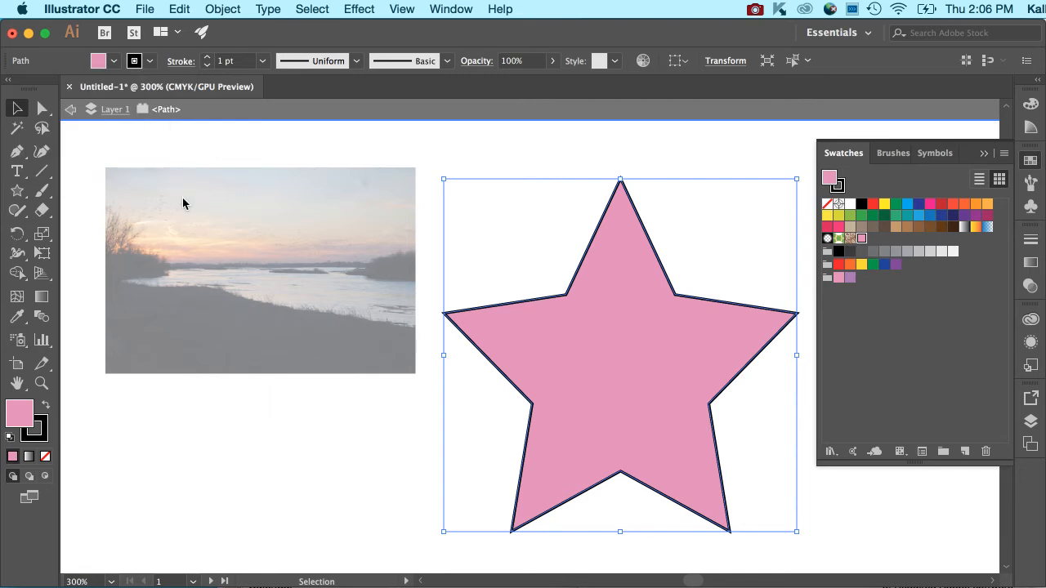
left_click(114, 61)
mouse_move(182, 124)
left_mouse_down()
mouse_move(182, 135)
mouse_move(176, 111)
left_mouse_up()
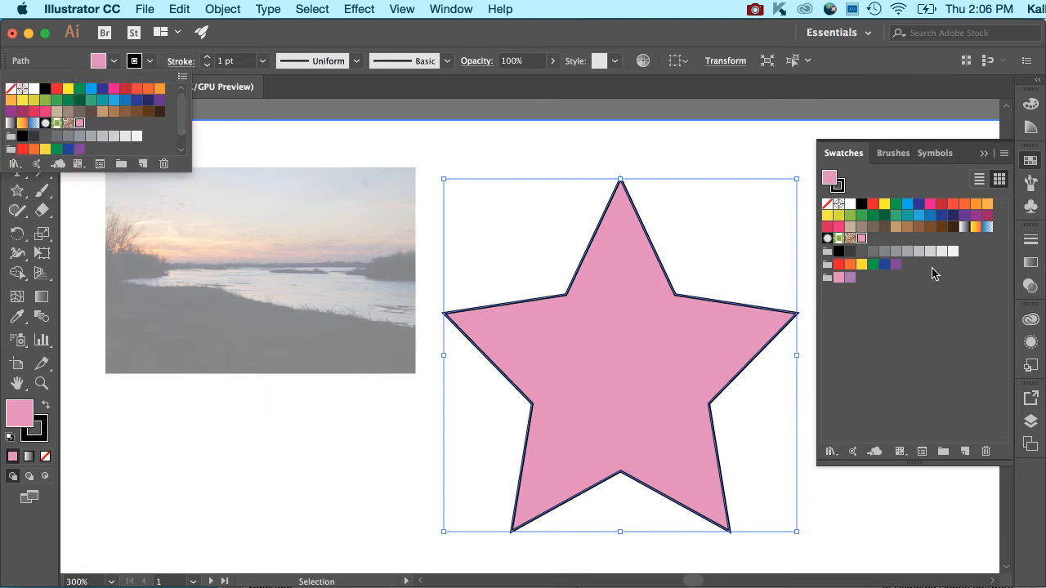
left_click(918, 327)
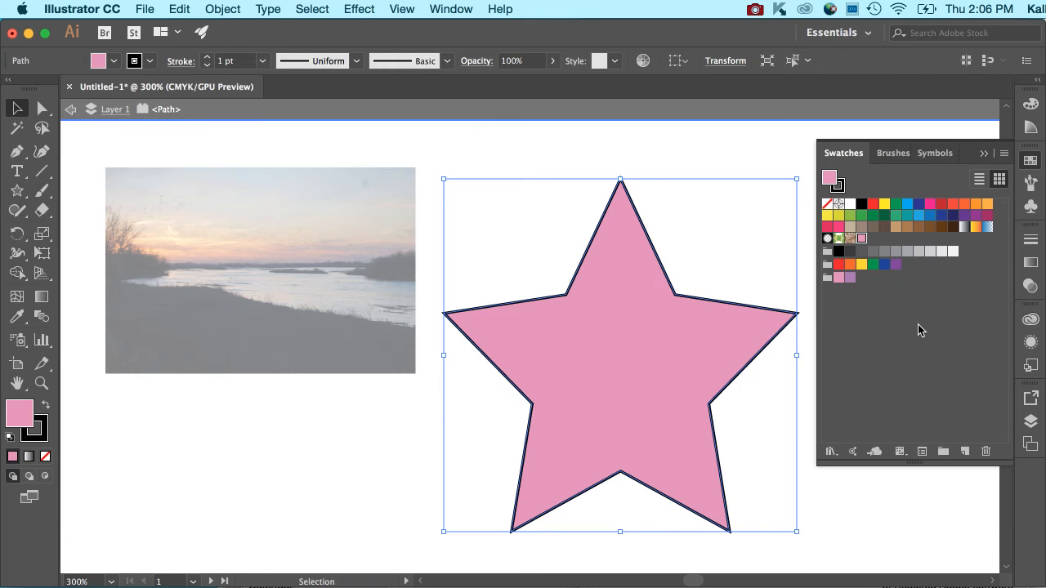
Step: Open the Ice Cream swatch library from the Foods category and enlarge it to show all its color groups
left_click(1005, 155)
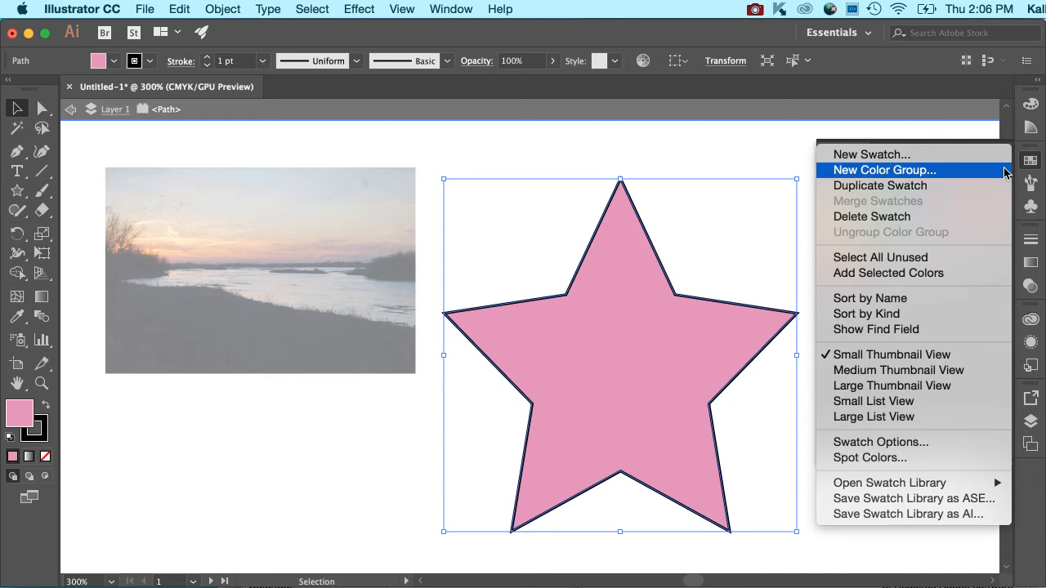
mouse_move(958, 487)
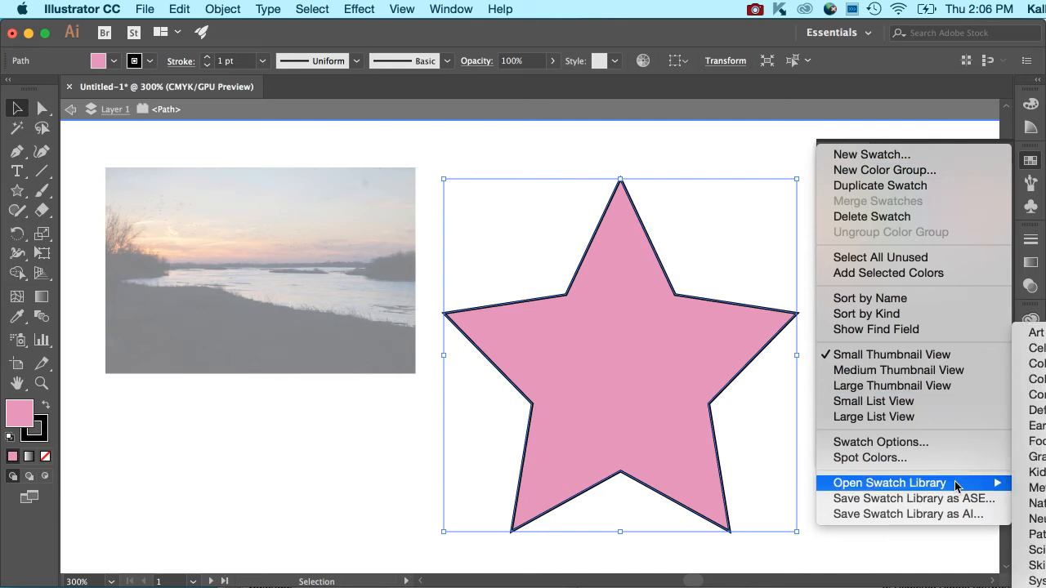
left_click(745, 30)
left_click_drag(631, 30, 505, 29)
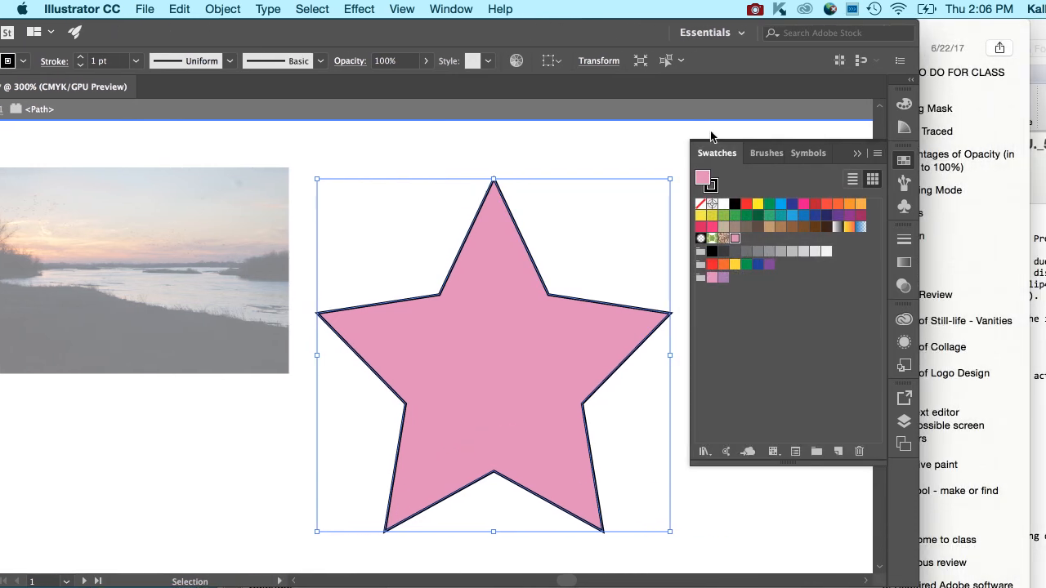
left_click(877, 153)
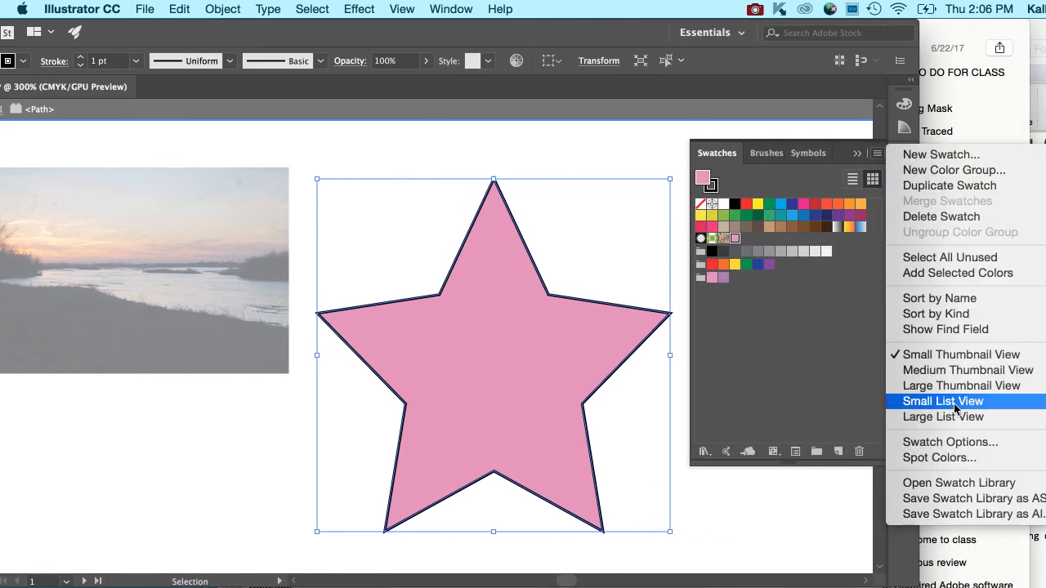
mouse_move(951, 484)
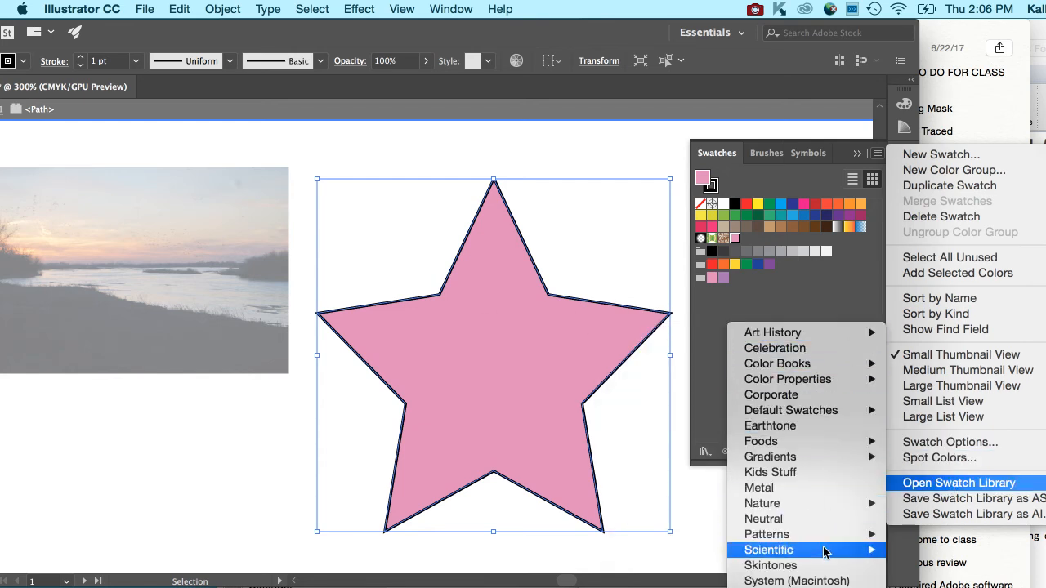
mouse_move(835, 420)
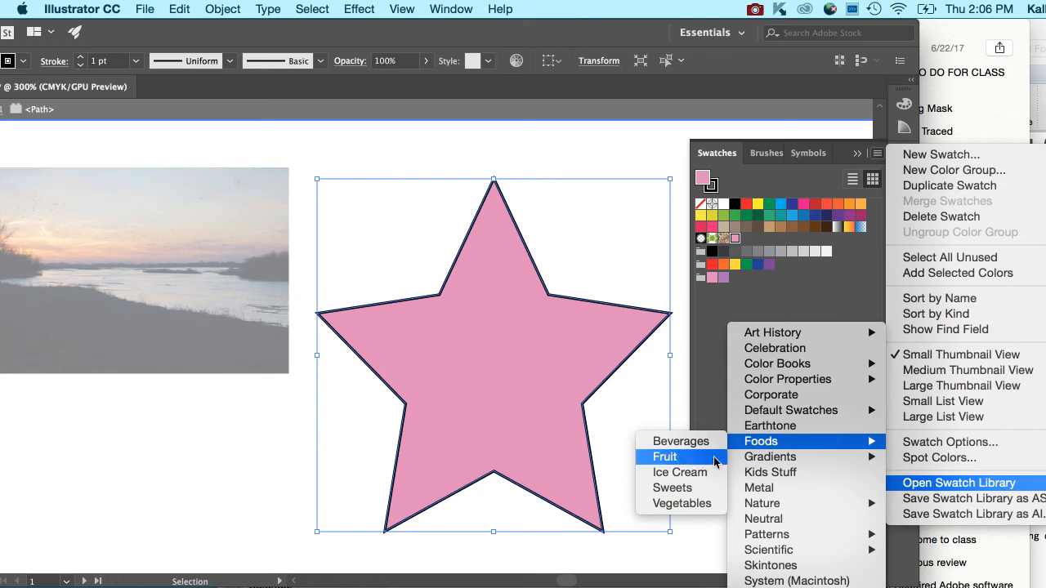
left_click(680, 472)
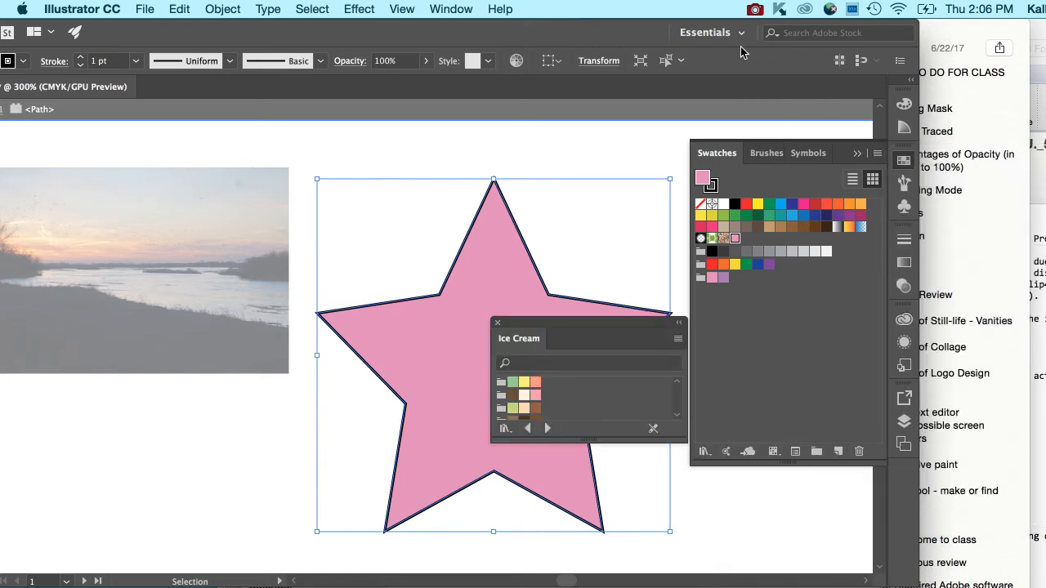
double_click(620, 38)
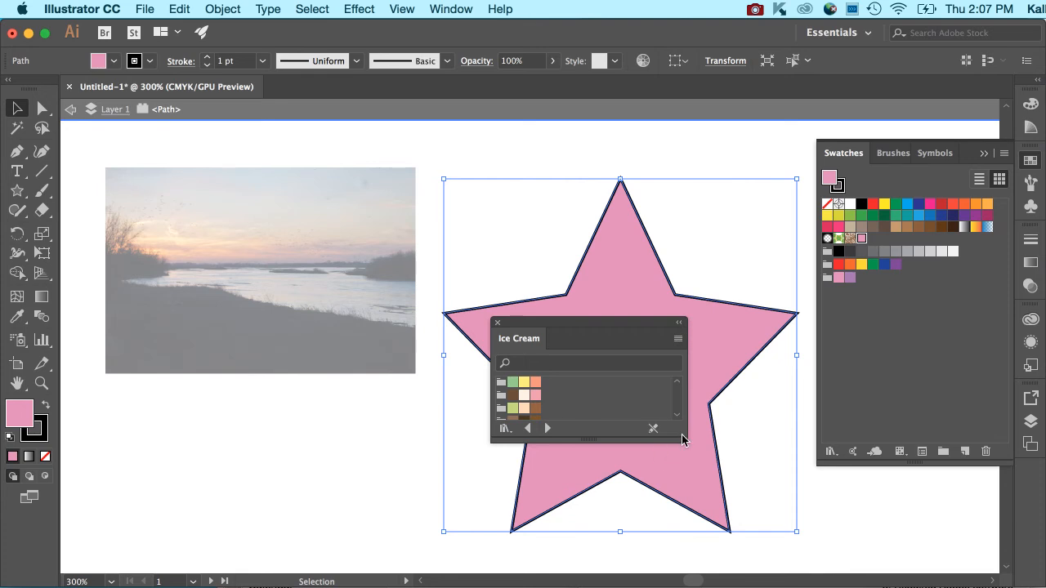
left_click_drag(682, 437, 682, 519)
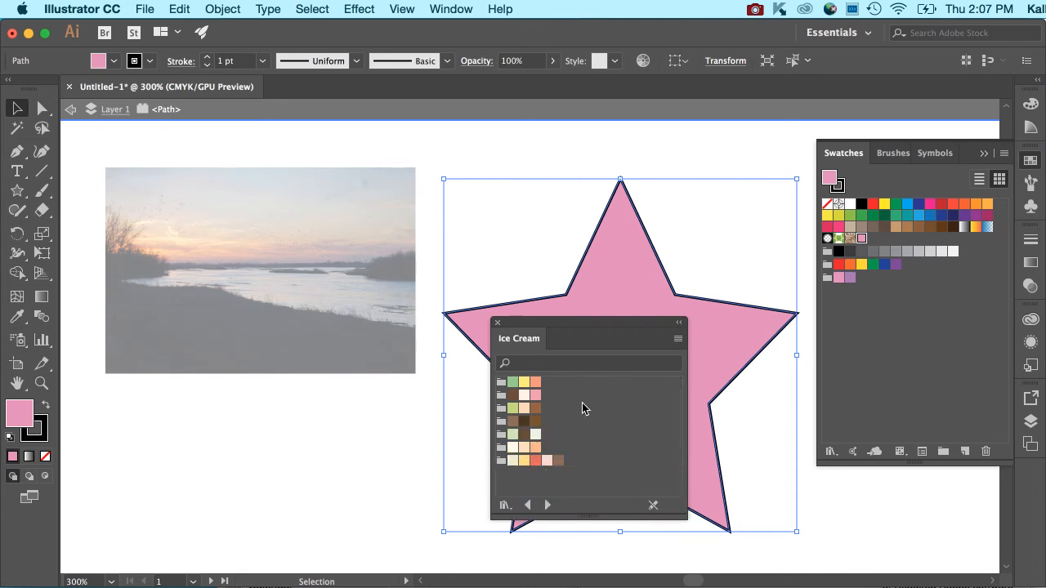
Step: Try colors from the Ice Cream library's first and third groups as the star's fill, ending with the third group's brown
left_click(535, 382)
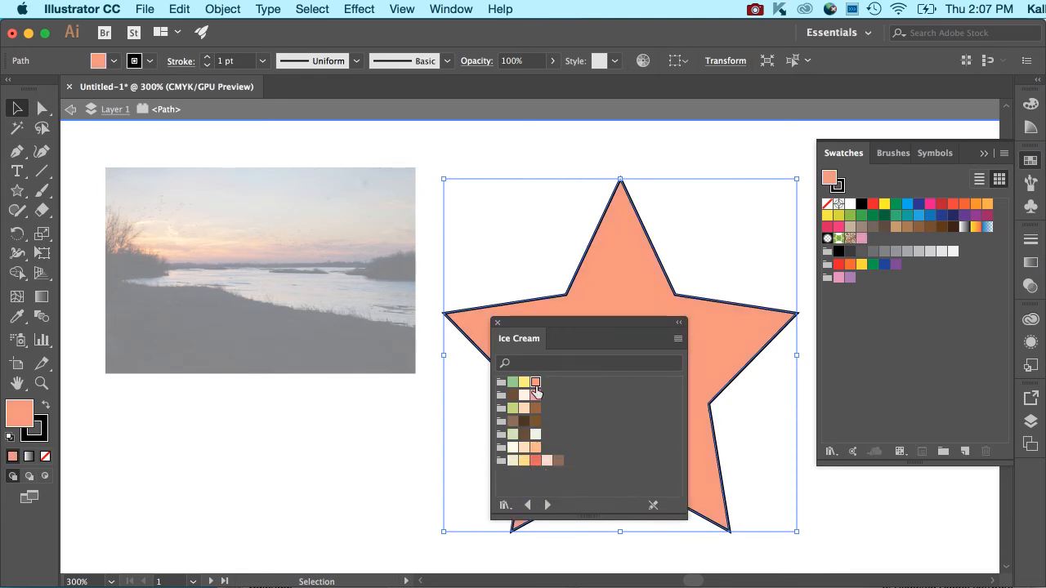
left_click(524, 382)
left_click(513, 383)
left_click(512, 407)
left_click(524, 408)
left_click(535, 408)
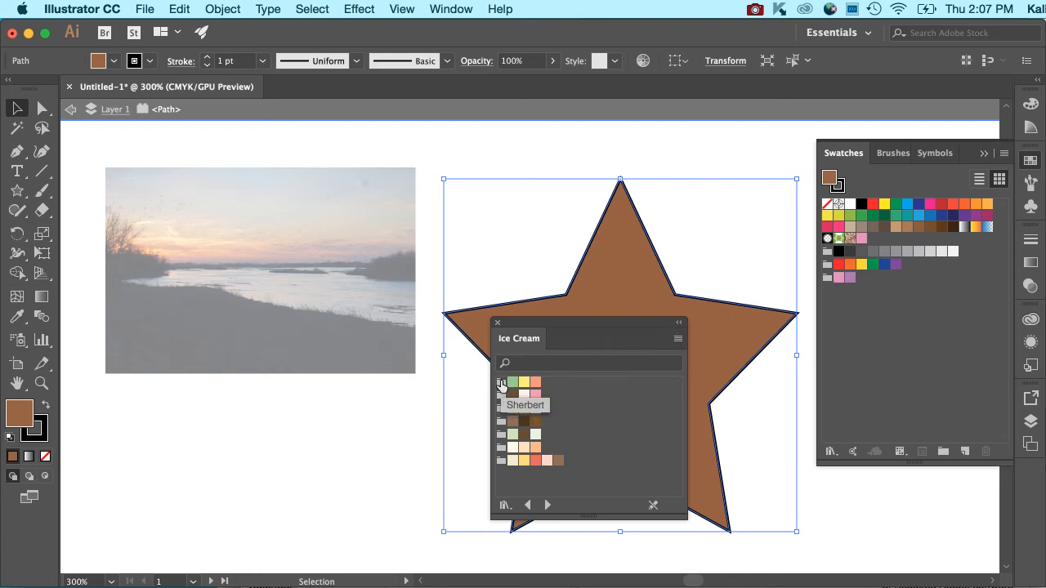
Step: Add the Sherbert color group to the document's swatches and fill the star with the pale cream from the library's second group
left_click_drag(501, 384, 849, 303)
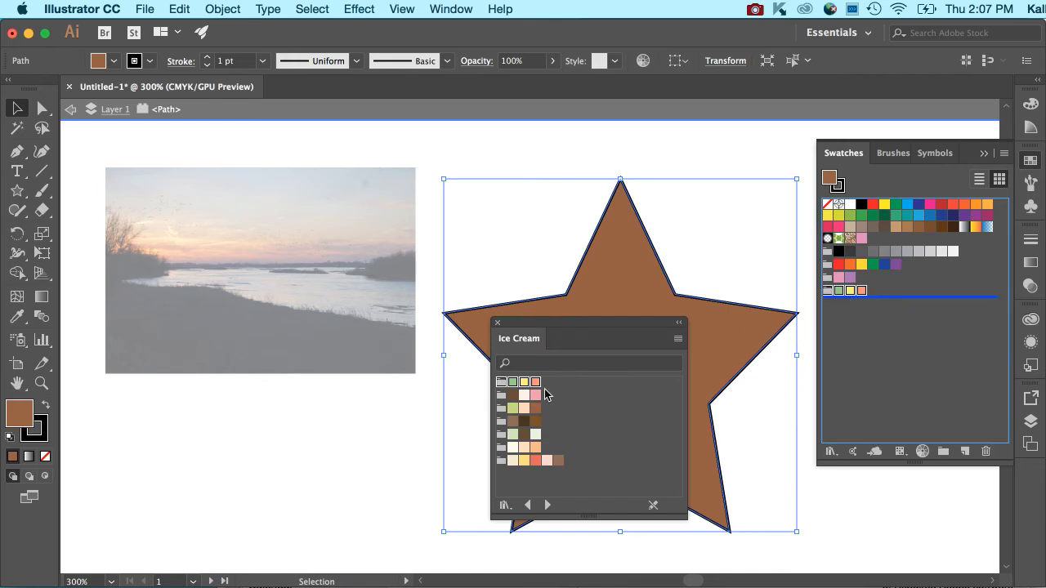
left_click(536, 395)
left_click(525, 395)
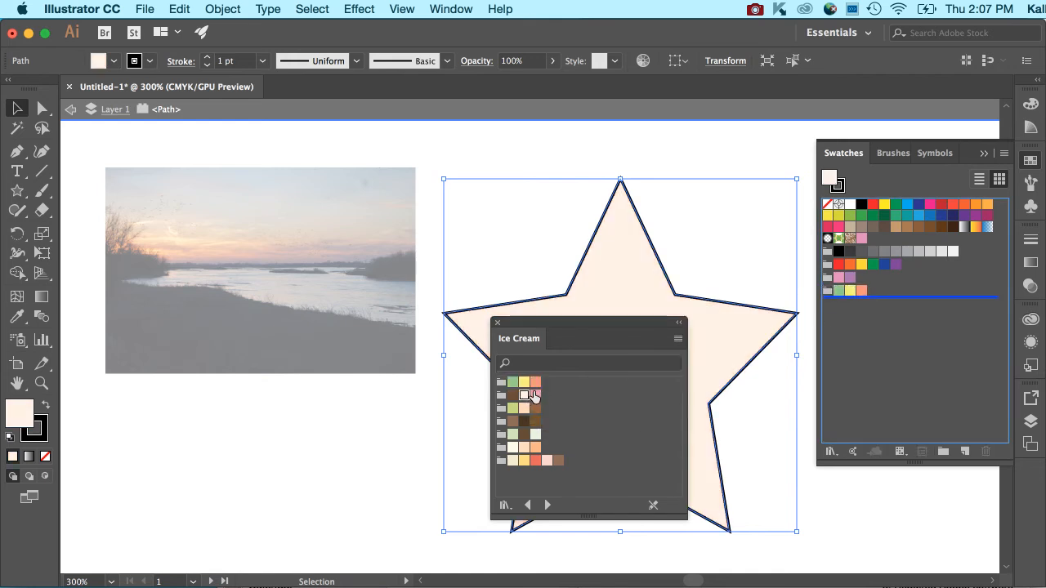
Step: Add the Sherbert group's yellow before the pink in the pink and purple color group, and close the Ice Cream library
left_click_drag(812, 321, 828, 278)
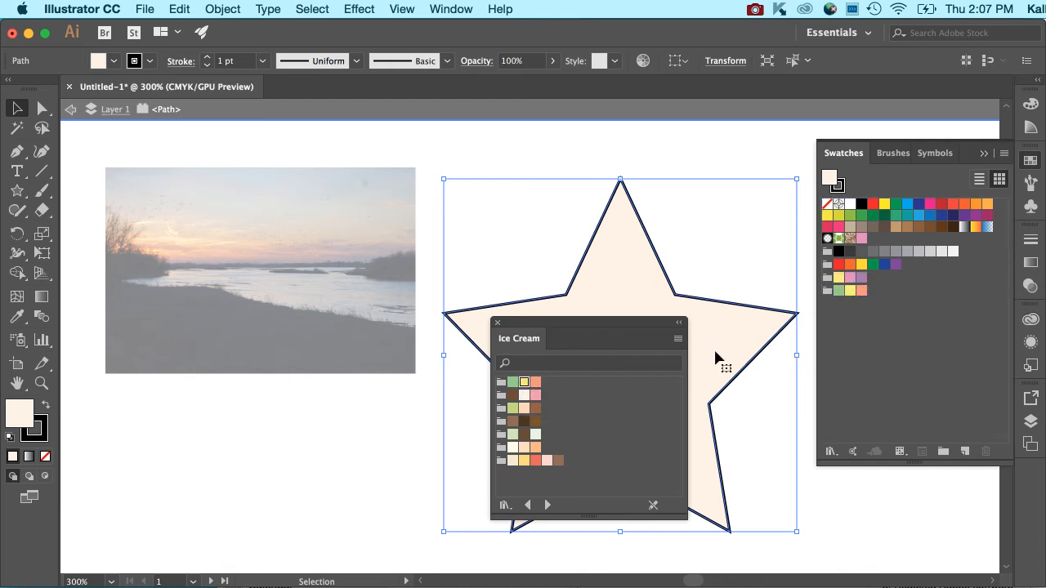
left_click(497, 326)
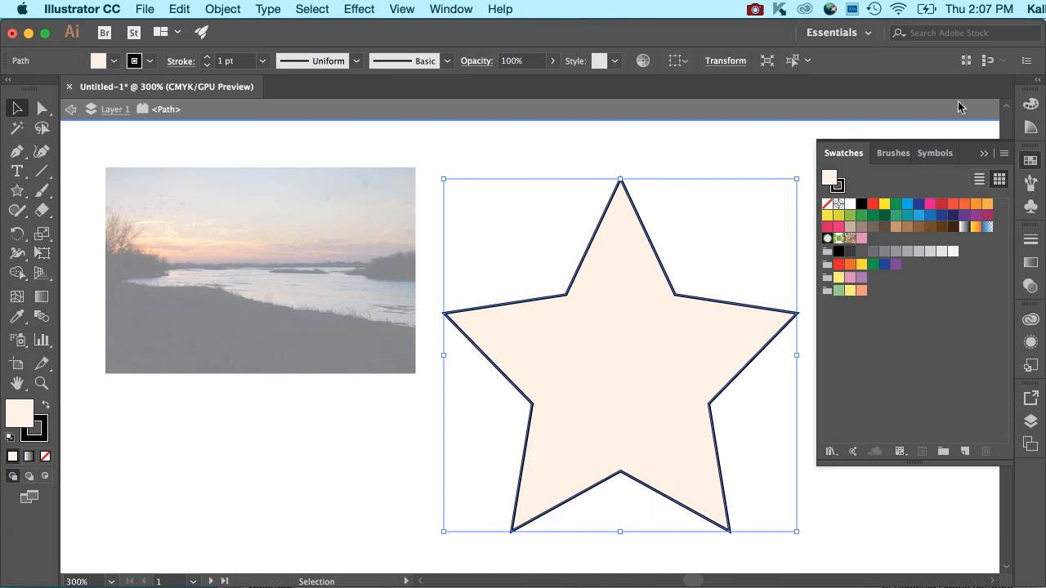
left_click(1003, 154)
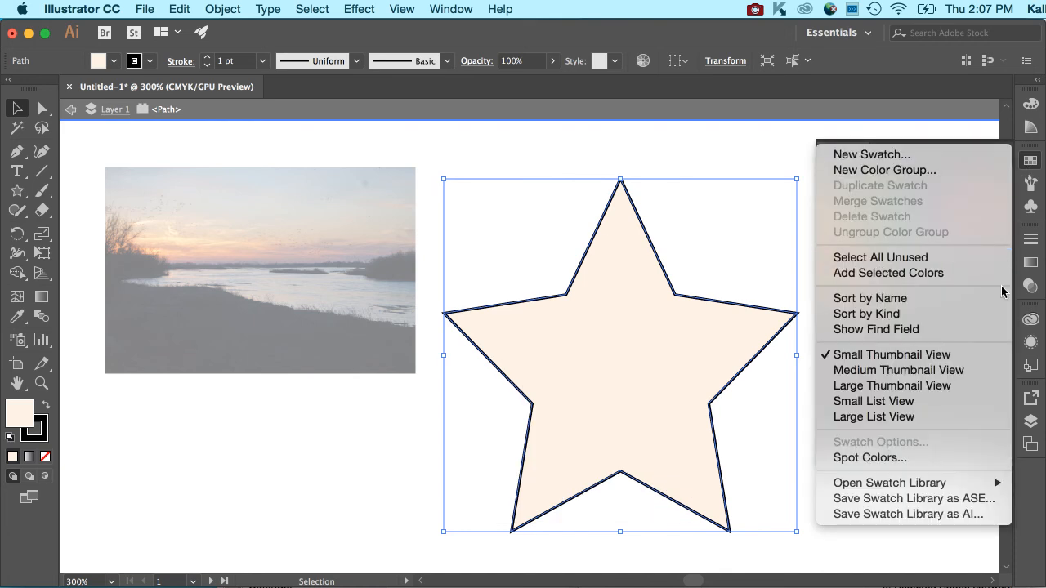
mouse_move(983, 488)
left_click(797, 156)
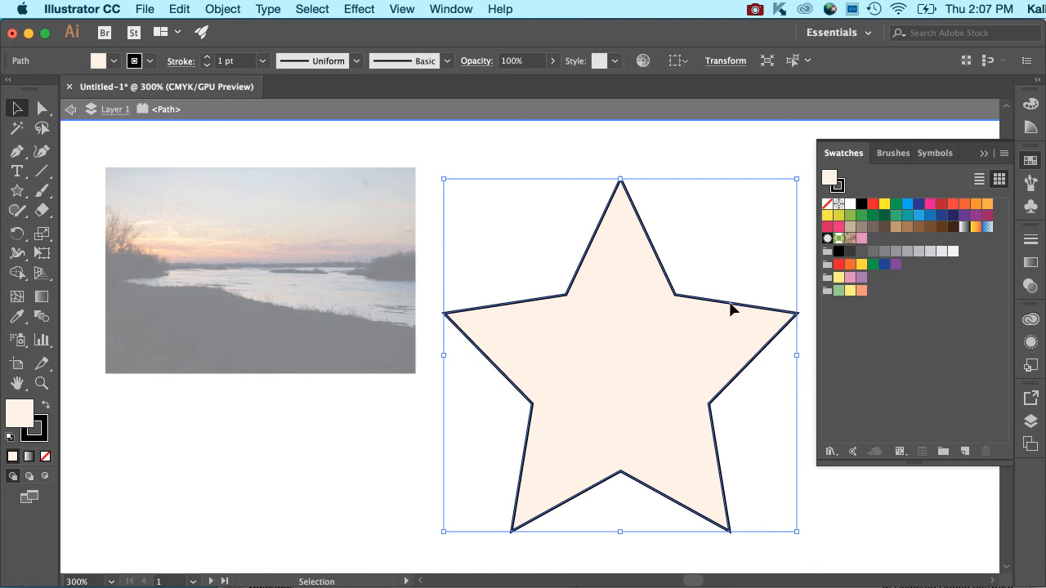
Step: Exit the star's isolation mode and select the sunset photo
left_click(638, 159)
left_click(72, 110)
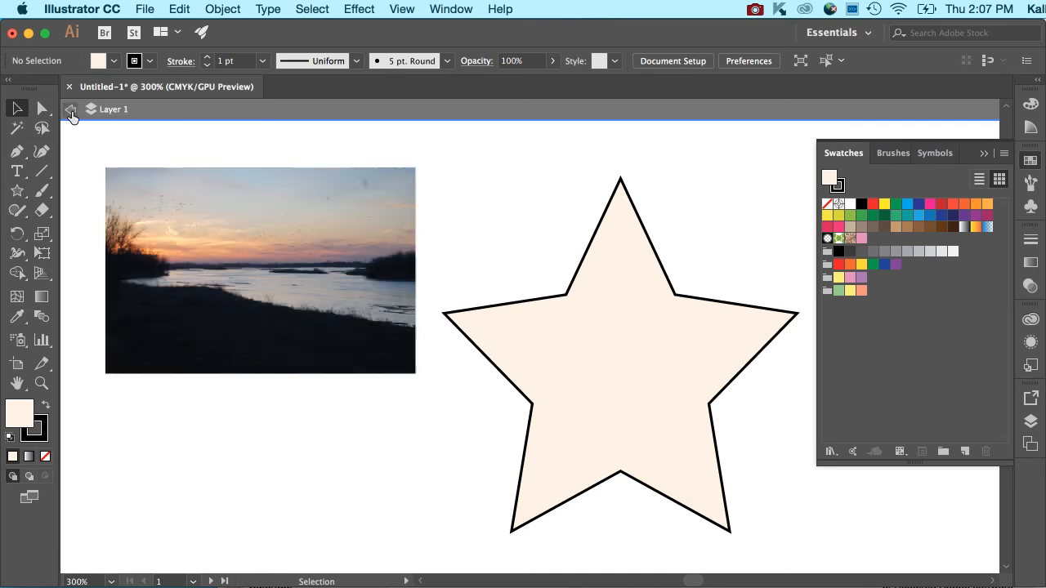
left_click(259, 256)
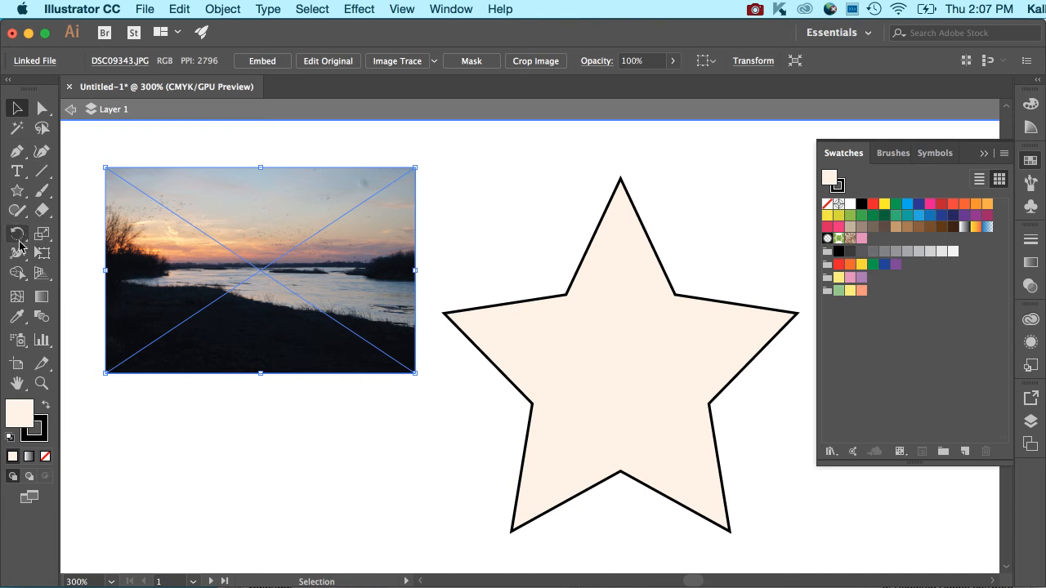
Step: Sample several colors from the sunset photo with the Eyedropper, ending with a blue fill, and deselect the photo
left_click(17, 318)
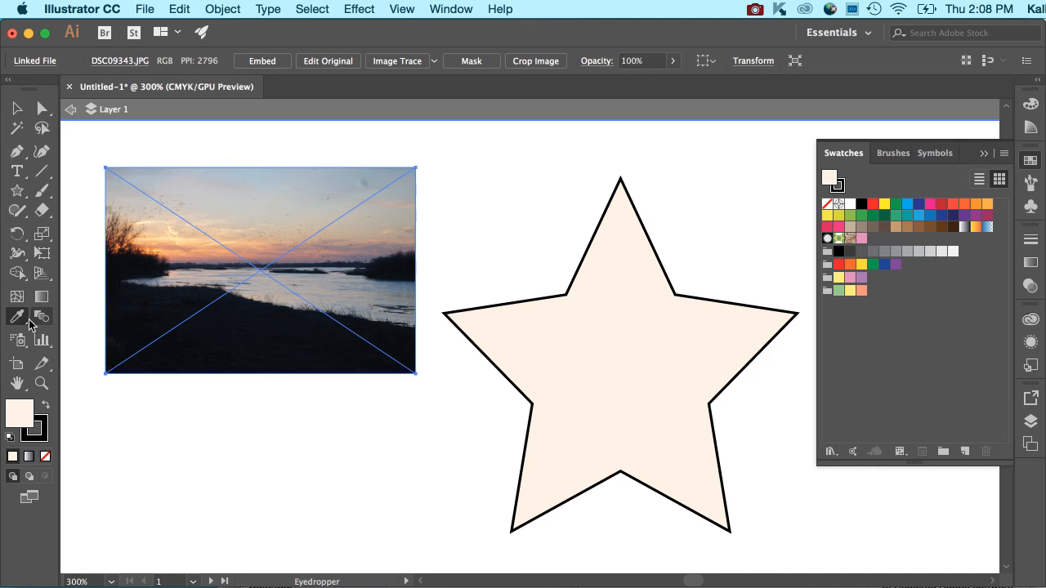
left_click(163, 229)
left_click(175, 243)
left_click(206, 245)
left_click(231, 218)
left_click(262, 252)
left_click(261, 263)
left_click(261, 270)
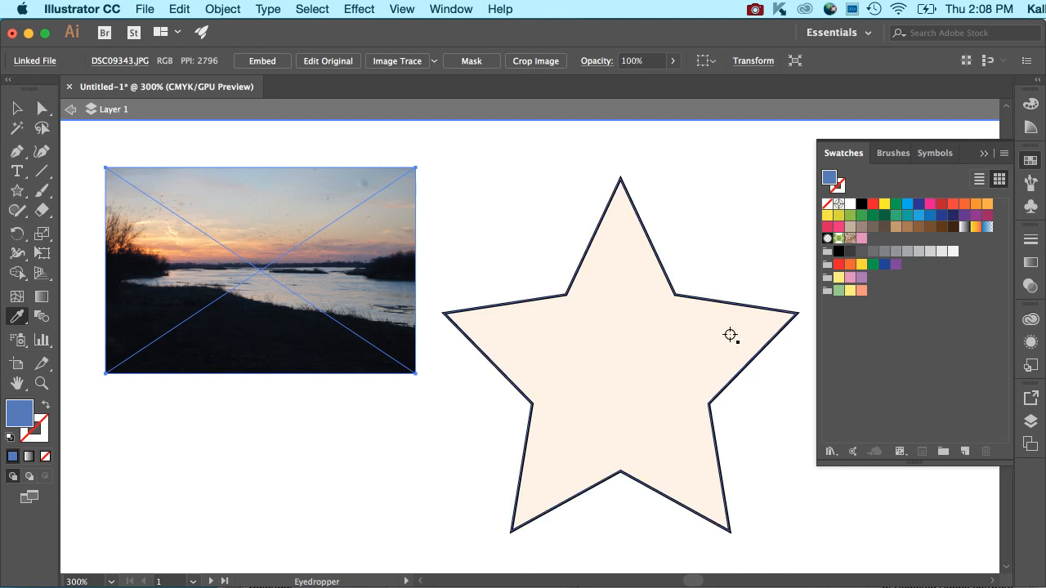
left_click(16, 108)
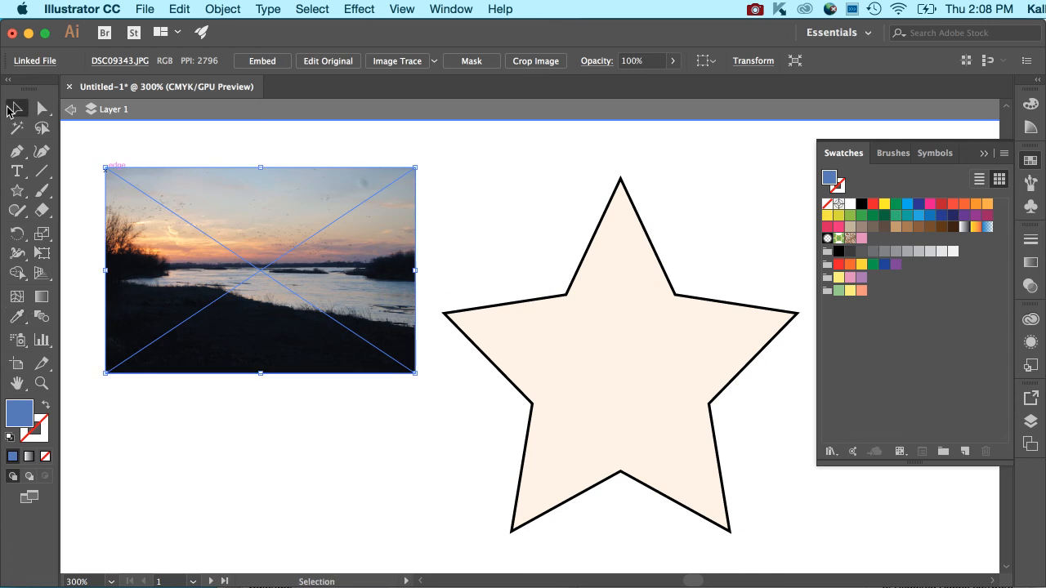
left_click(547, 160)
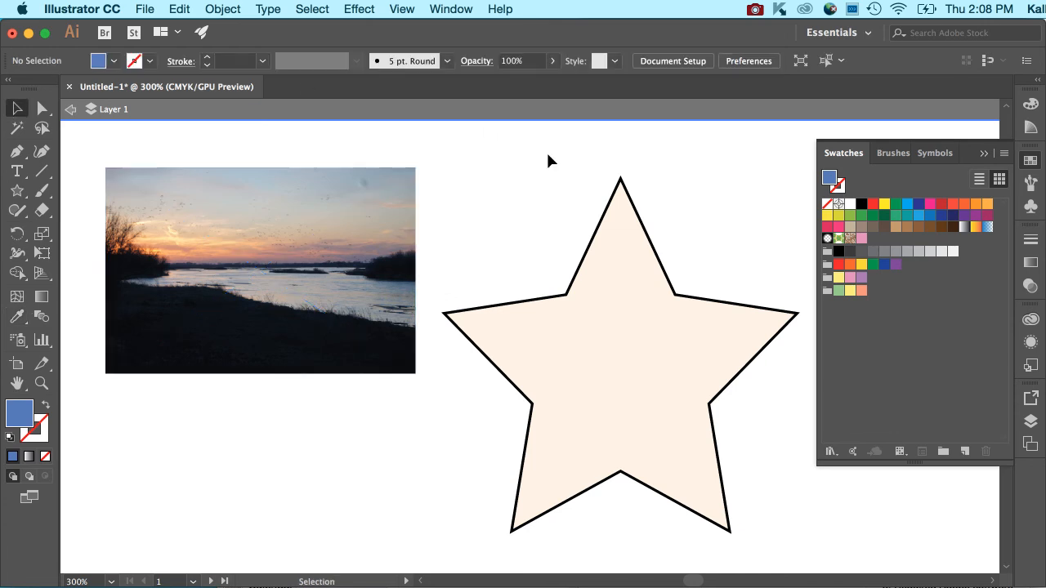